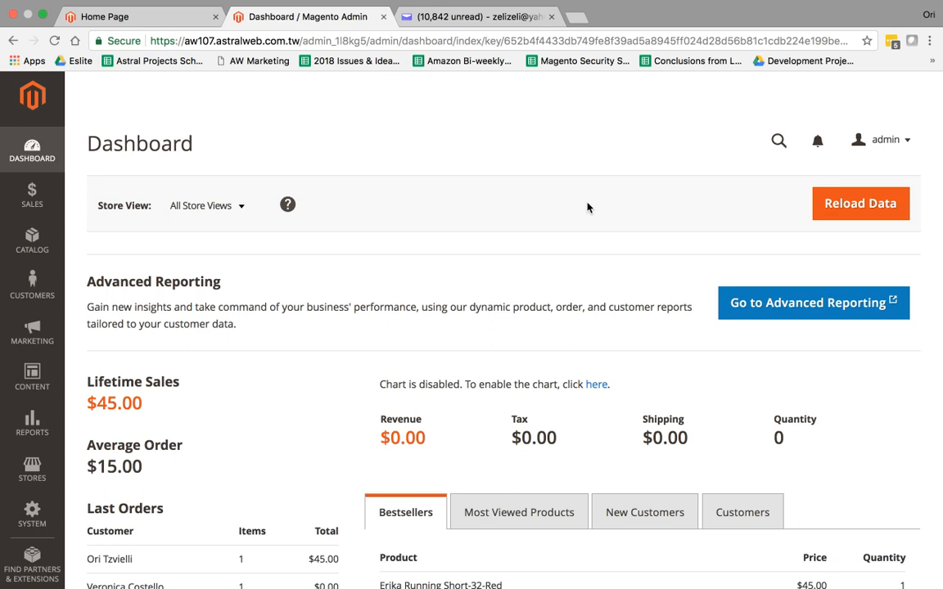
- Open the Abandoned Cart rule in the marketing email reminders
click(29, 336)
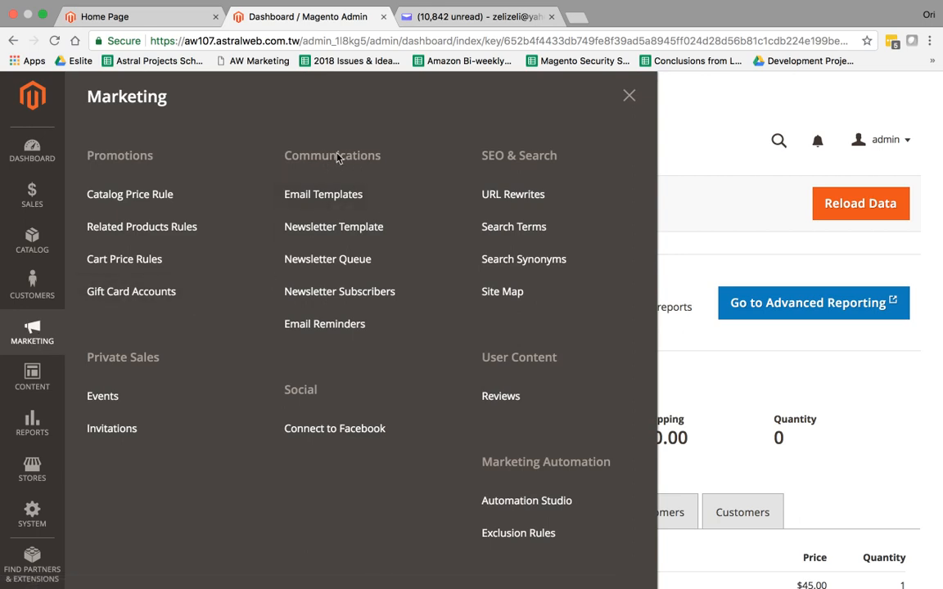
click(326, 331)
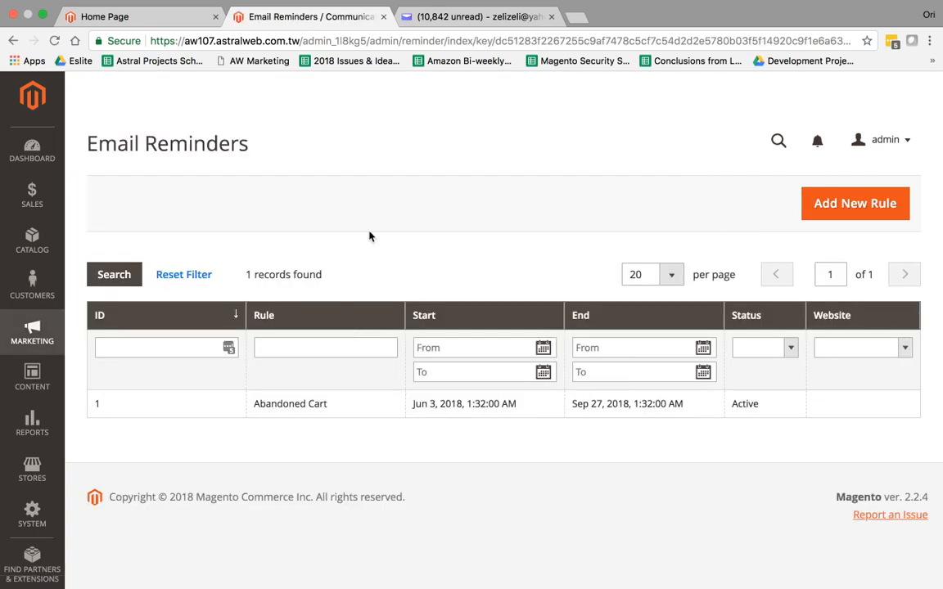
click(366, 410)
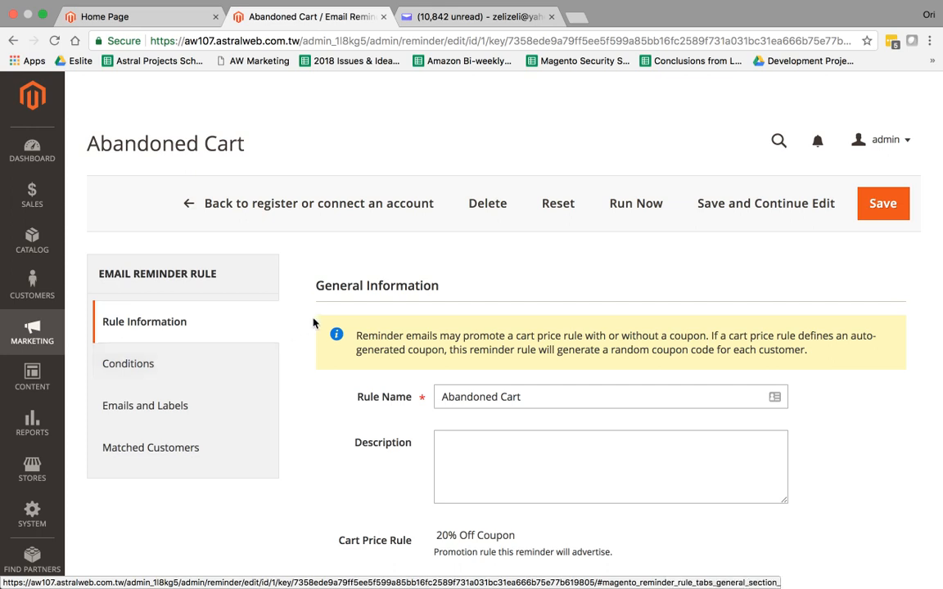
- Review the rule's general information, including cart price rule, assigned websites, status, date range and repeat schedule
scroll(516, 341, down, 2)
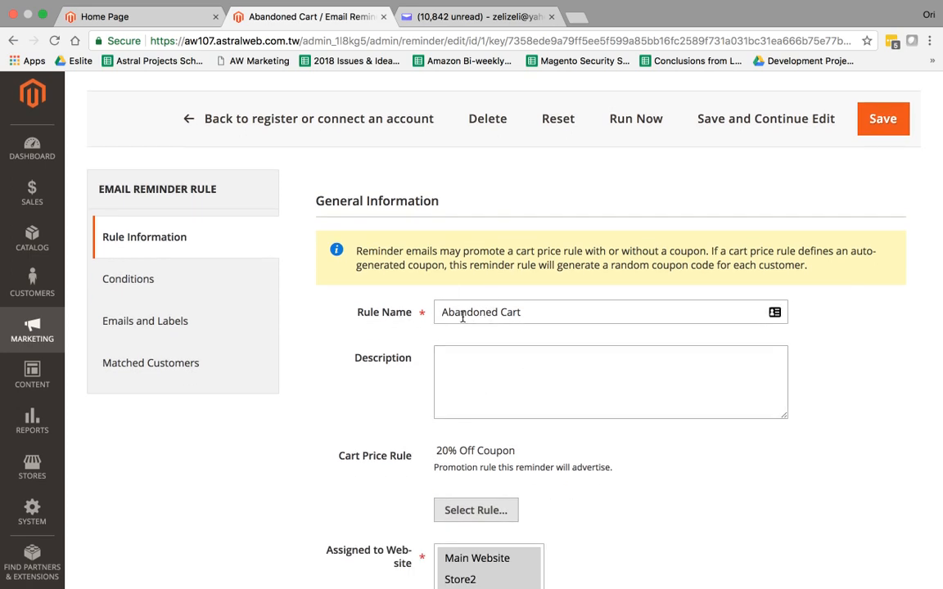
click(472, 372)
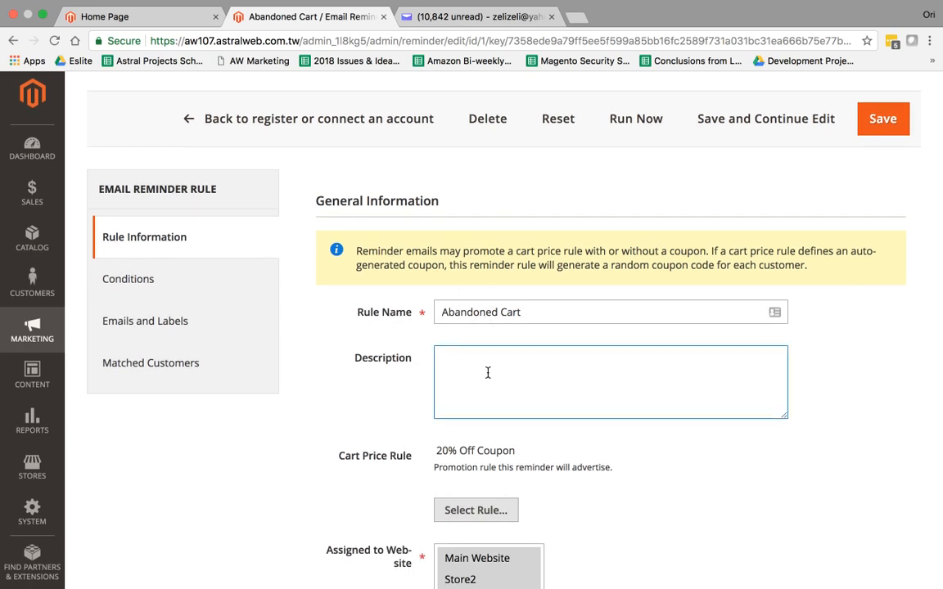
scroll(581, 419, down, 3)
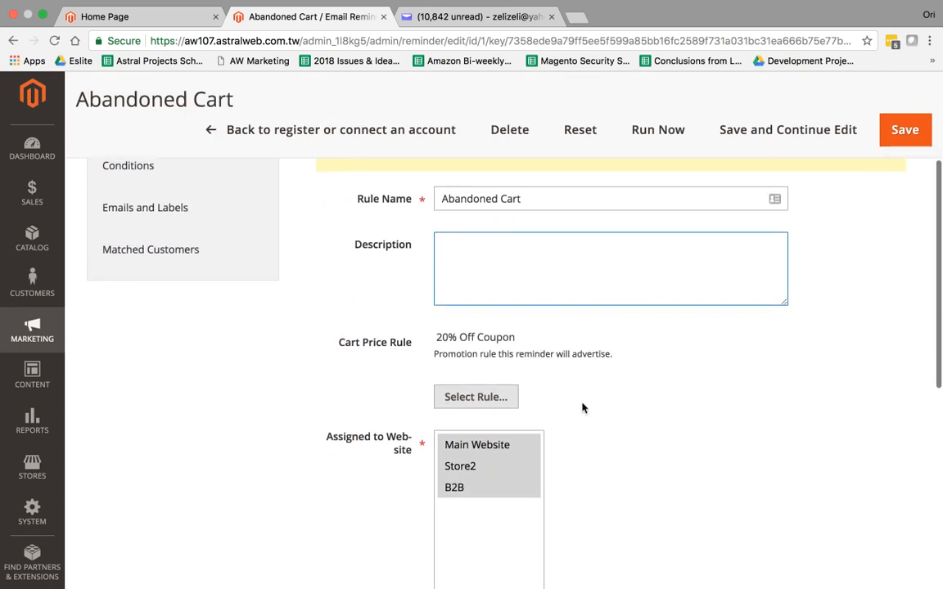
scroll(583, 406, down, 4)
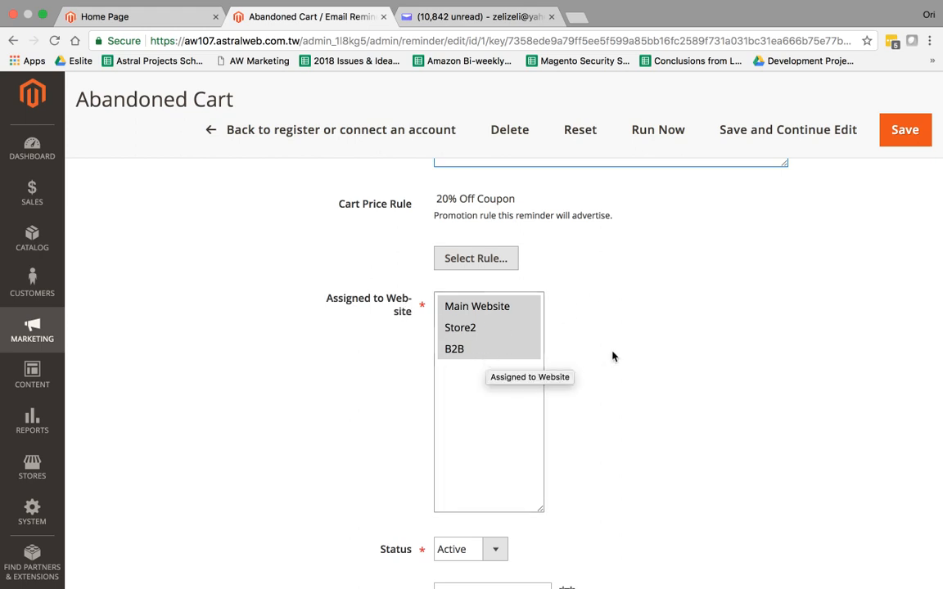
scroll(614, 356, down, 1)
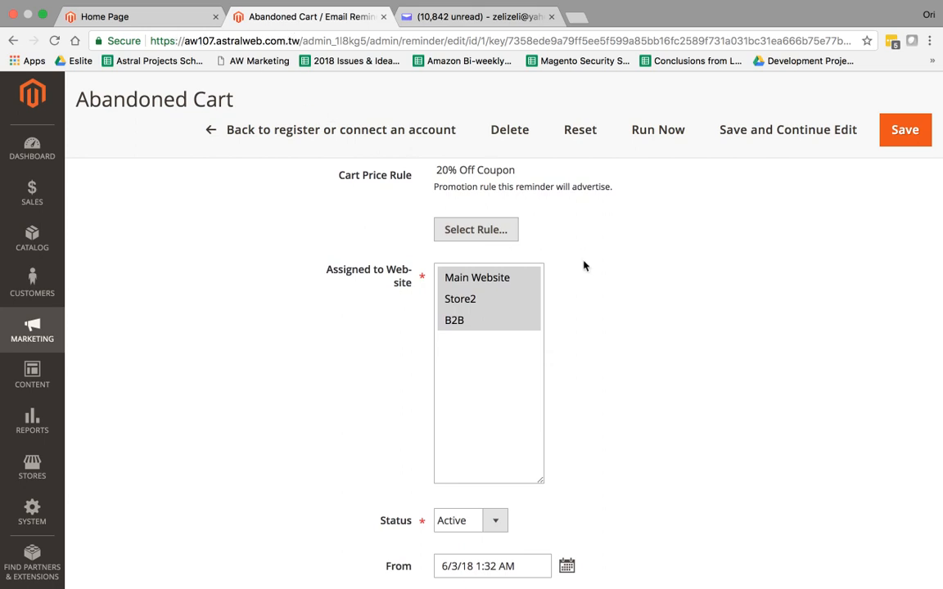
scroll(600, 336, down, 3)
scroll(600, 336, down, 2)
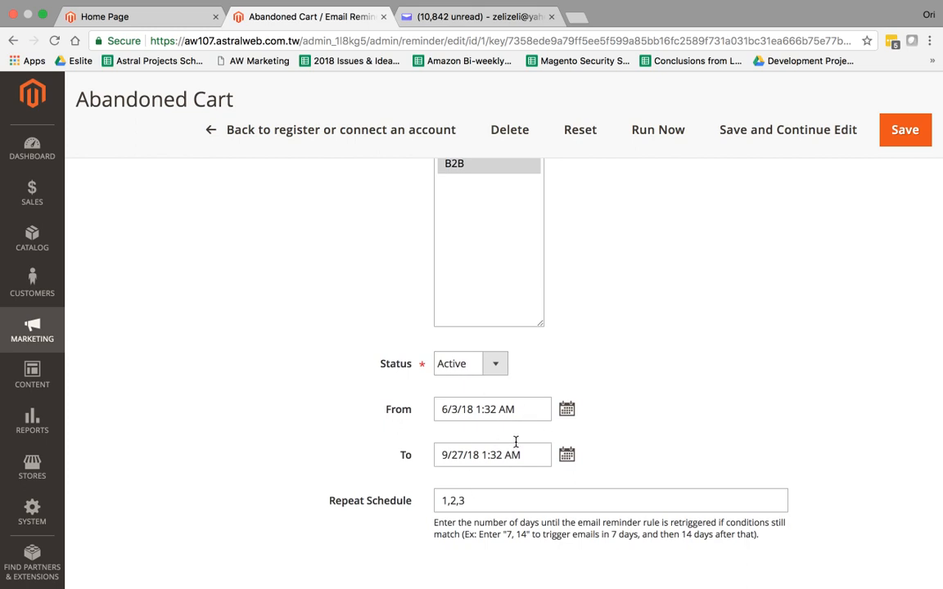
scroll(652, 431, down, 2)
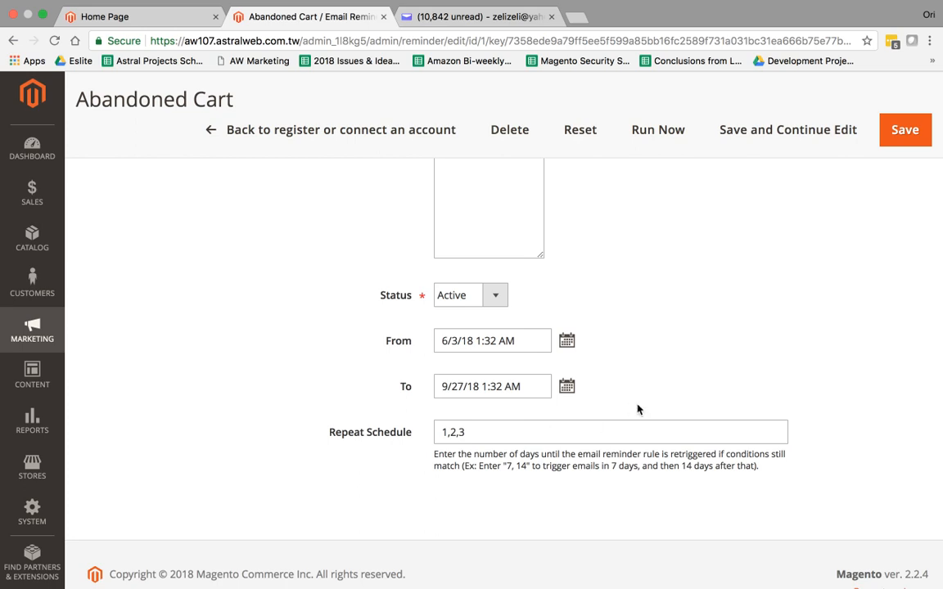
scroll(639, 409, up, 1)
scroll(639, 409, up, 2)
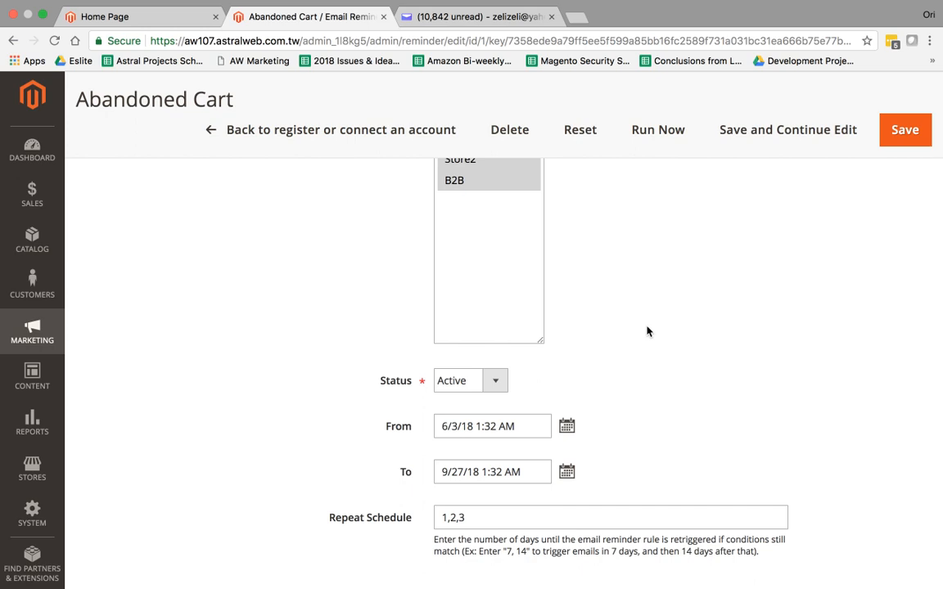
scroll(619, 406, down, 2)
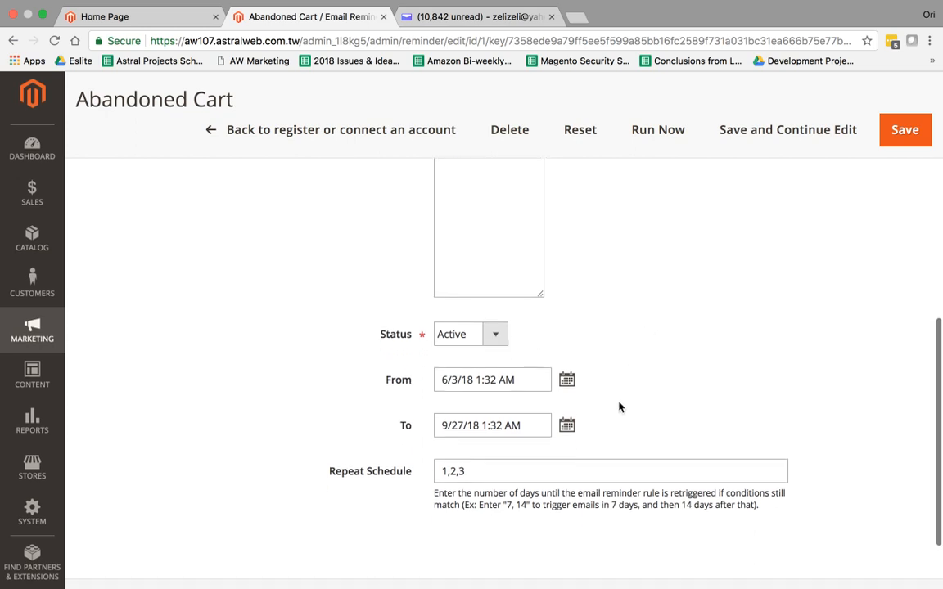
click(492, 472)
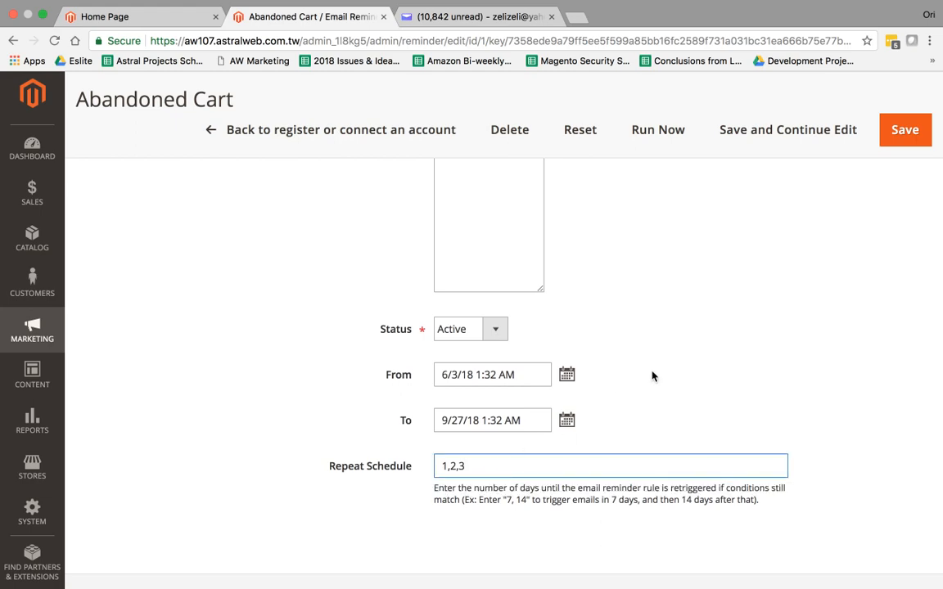
scroll(417, 330, up, 1)
scroll(417, 330, up, 5)
- Replace the existing entry in the rule's conditions with a new Shopping Cart condition
click(228, 379)
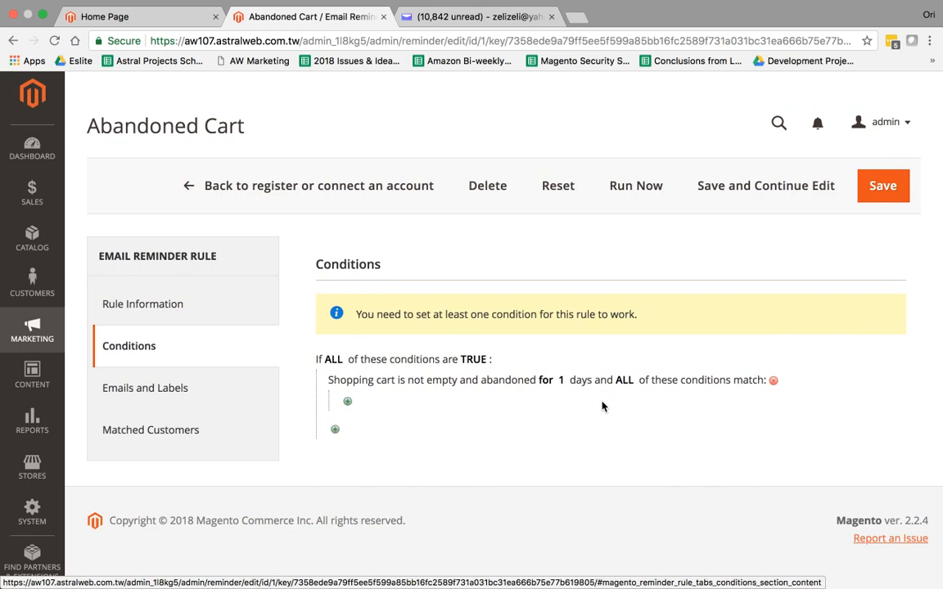
click(774, 381)
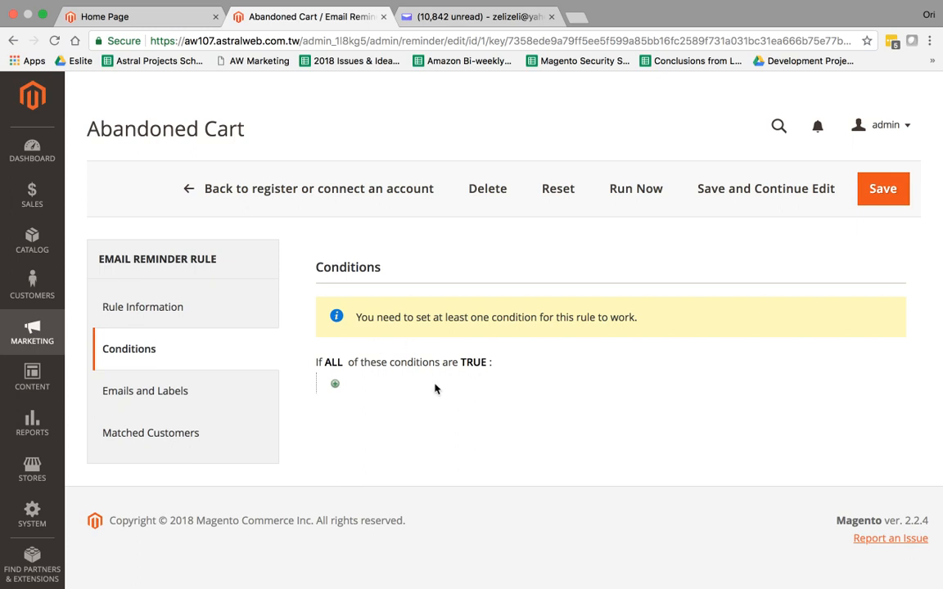
click(336, 387)
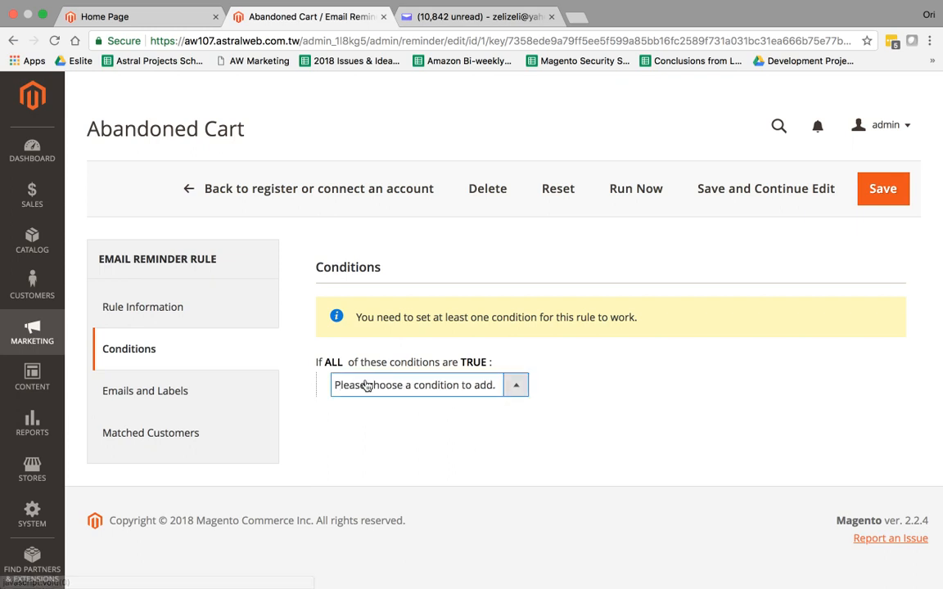
click(367, 387)
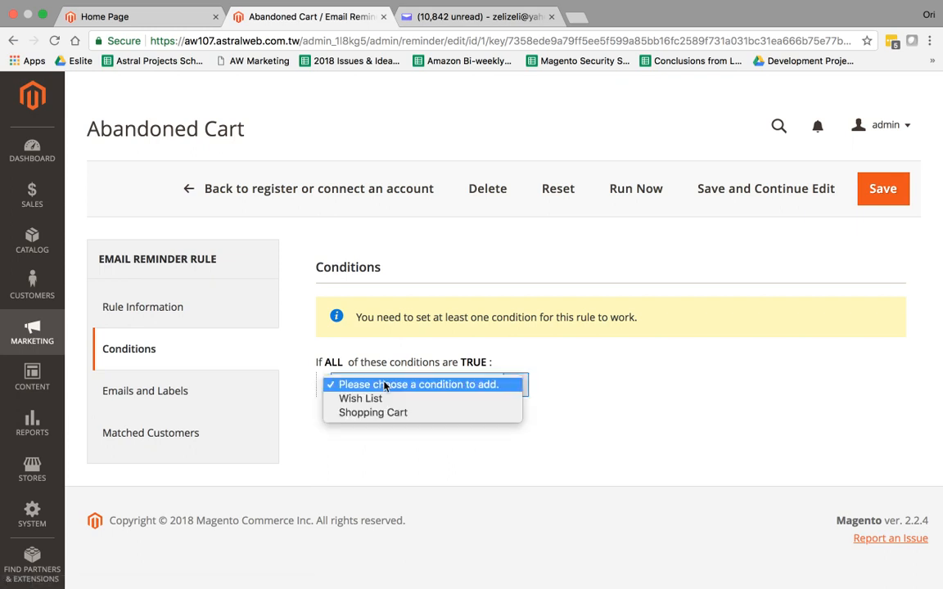
click(423, 413)
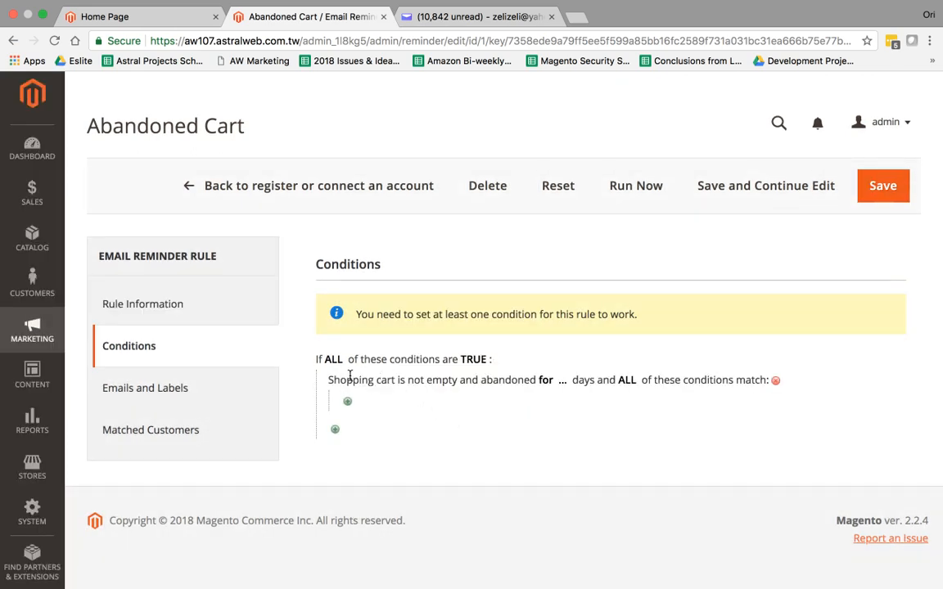
- Set the Shopping Cart condition's abandonment period to 1 day
drag(339, 379, 535, 379)
click(562, 379)
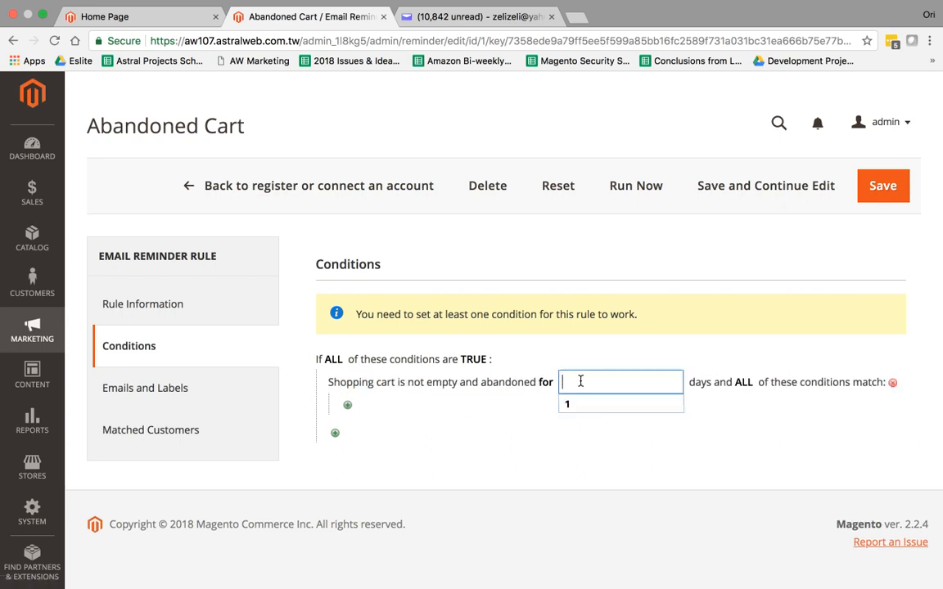
text(1)
click(595, 458)
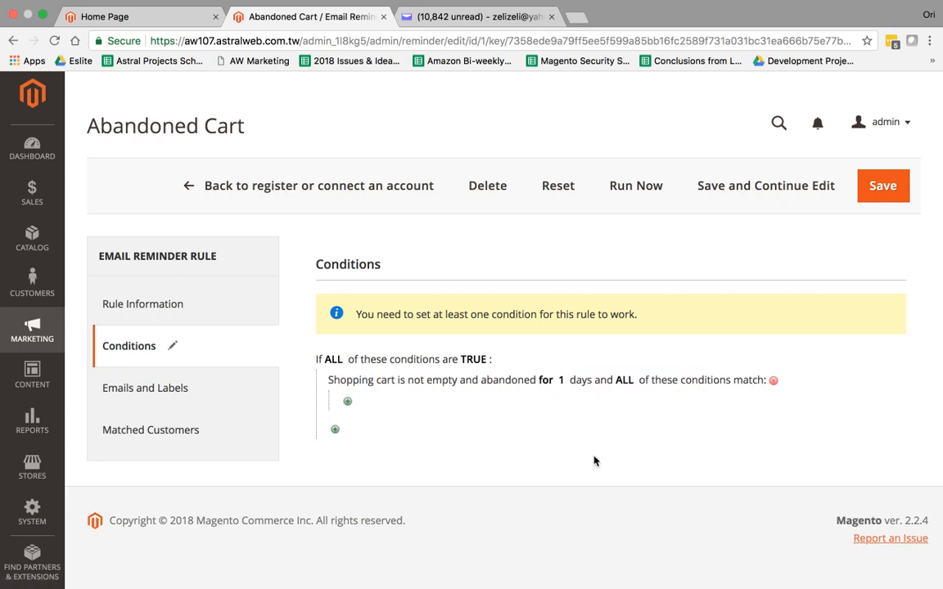
click(562, 380)
click(740, 448)
click(347, 402)
click(352, 402)
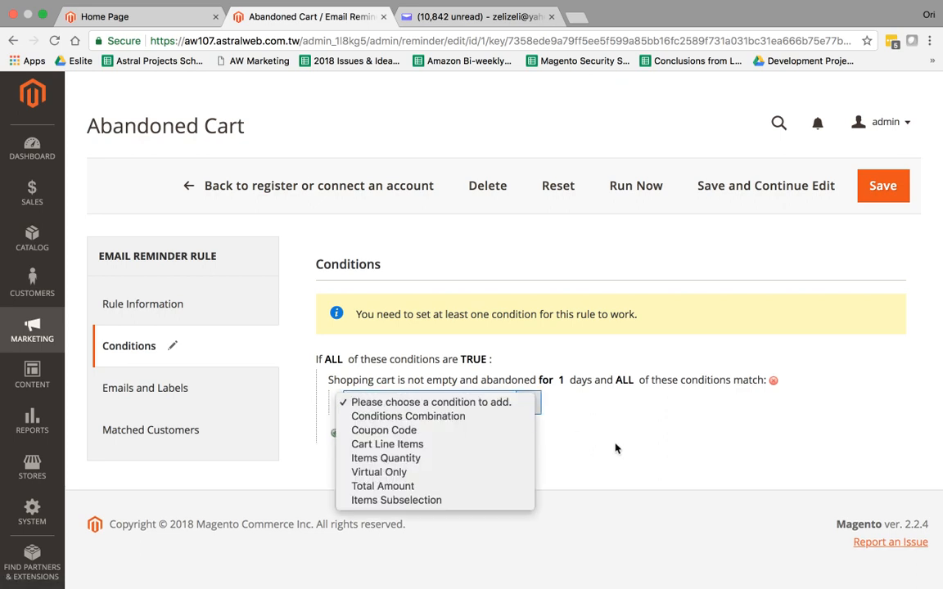
click(616, 449)
click(370, 402)
click(584, 426)
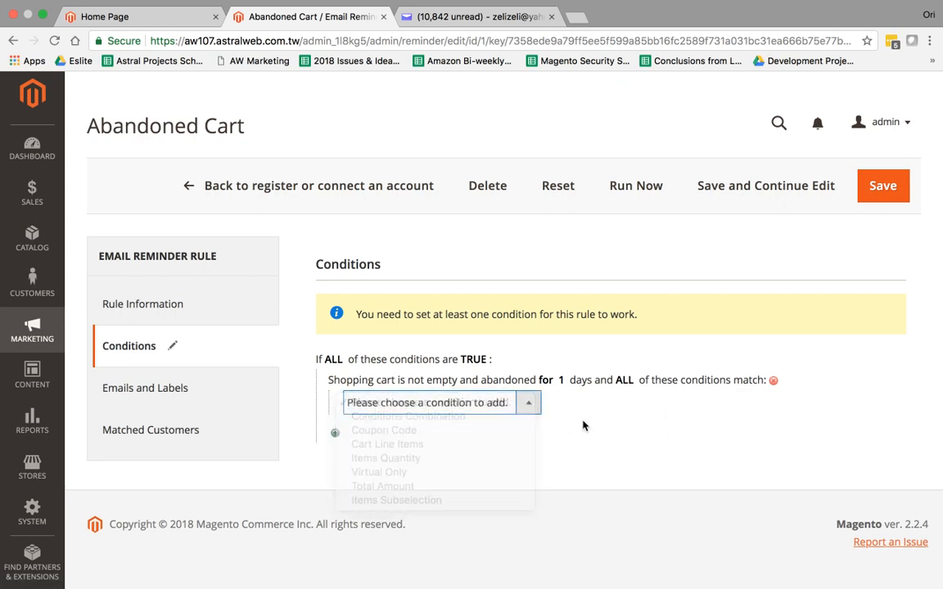
drag(407, 380, 625, 382)
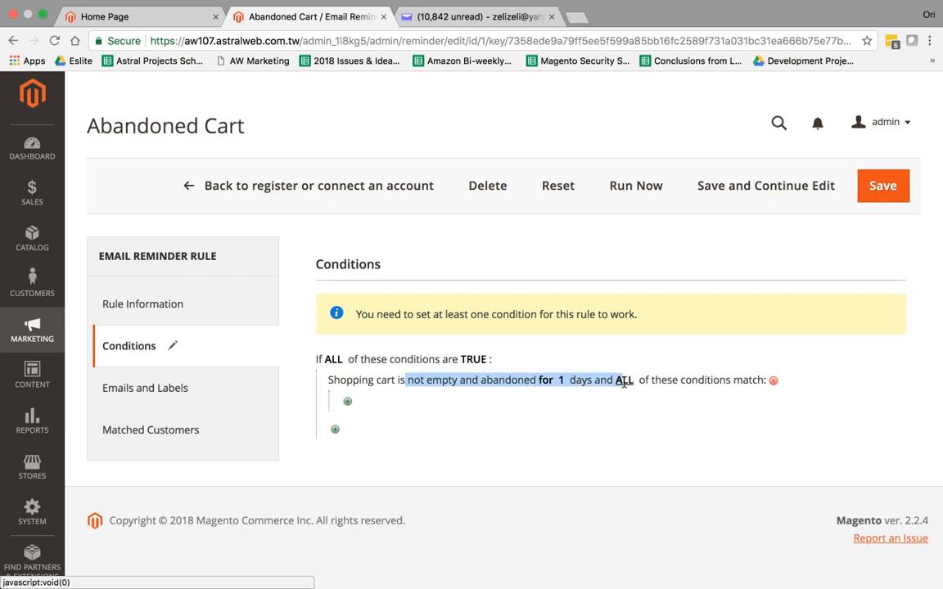
click(626, 415)
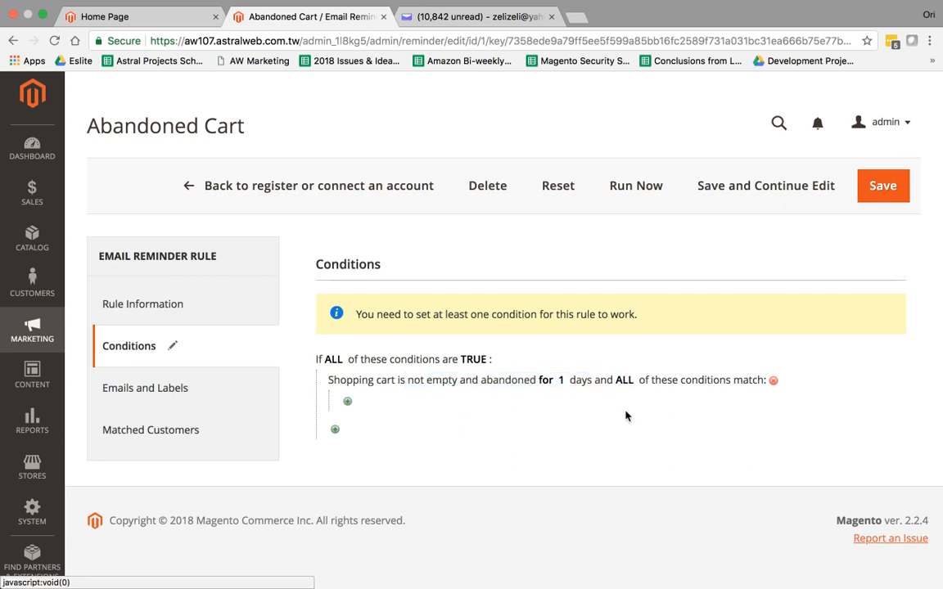
- Try a nested Cart Line Items condition set to equals or greater than 2, and remove it again
click(349, 400)
click(381, 404)
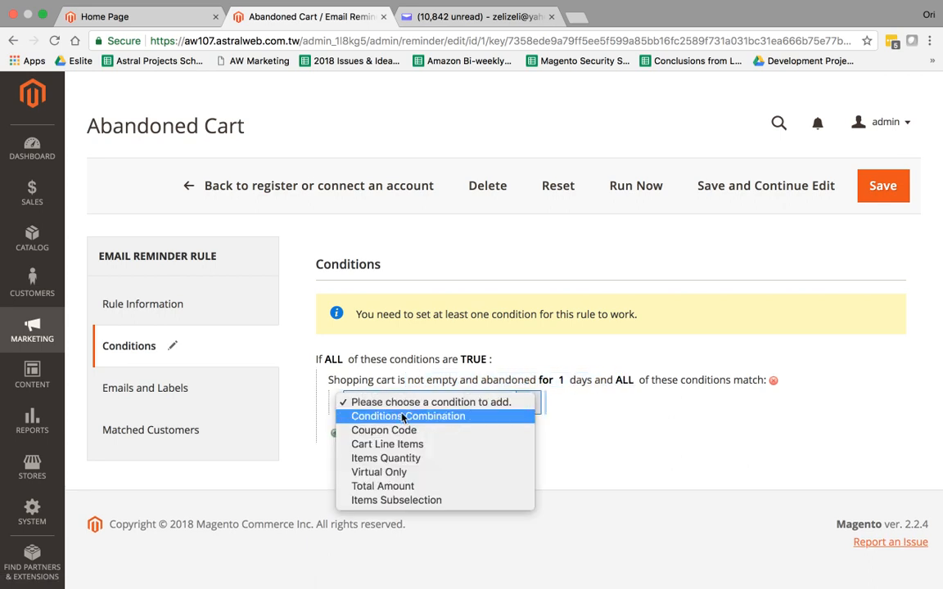
click(430, 445)
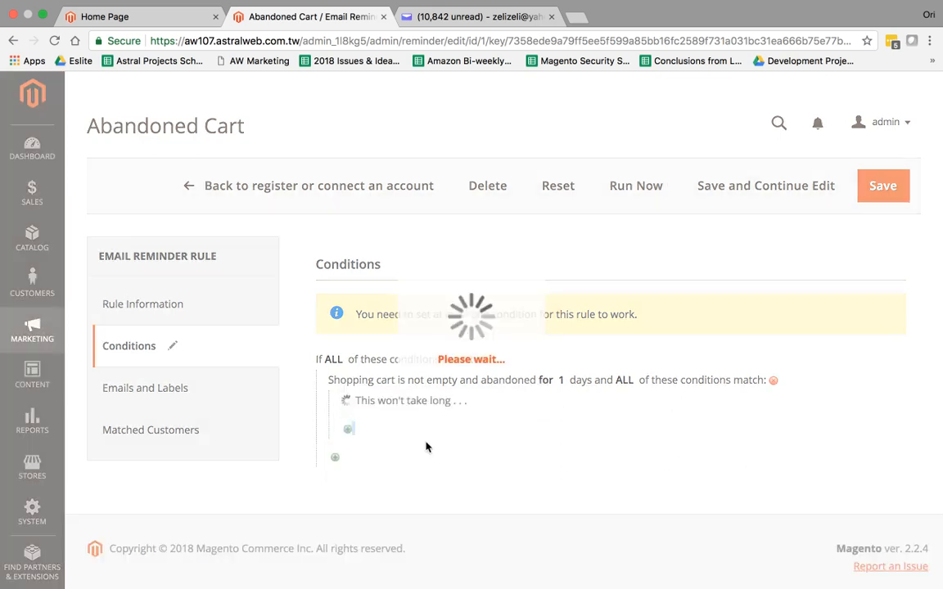
click(522, 400)
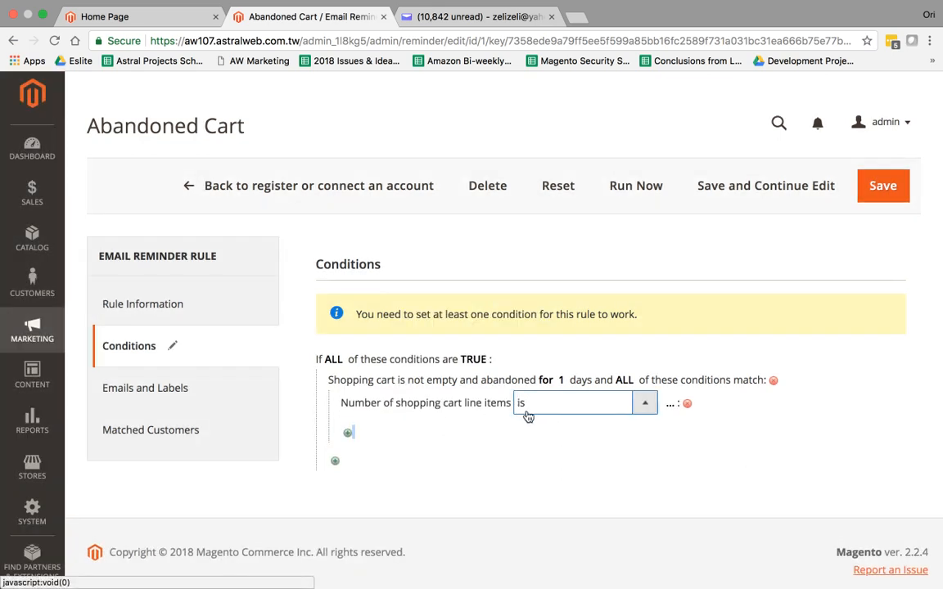
click(527, 406)
click(554, 430)
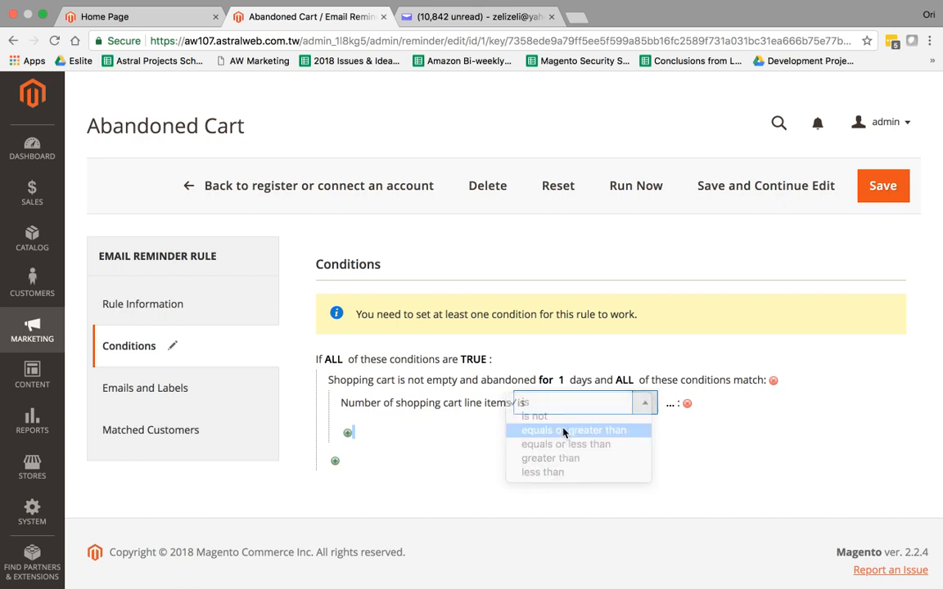
click(636, 404)
text(2)
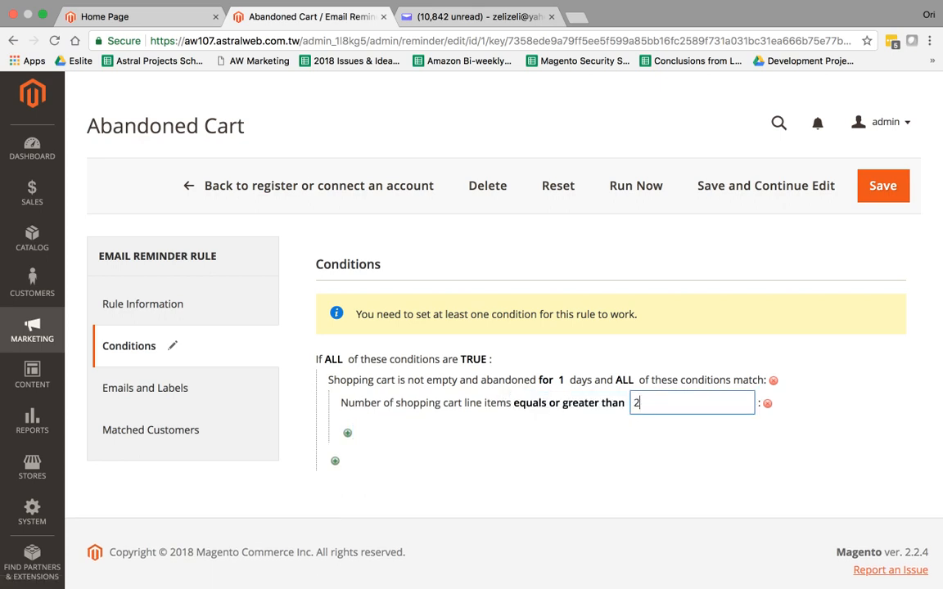
click(653, 431)
click(646, 401)
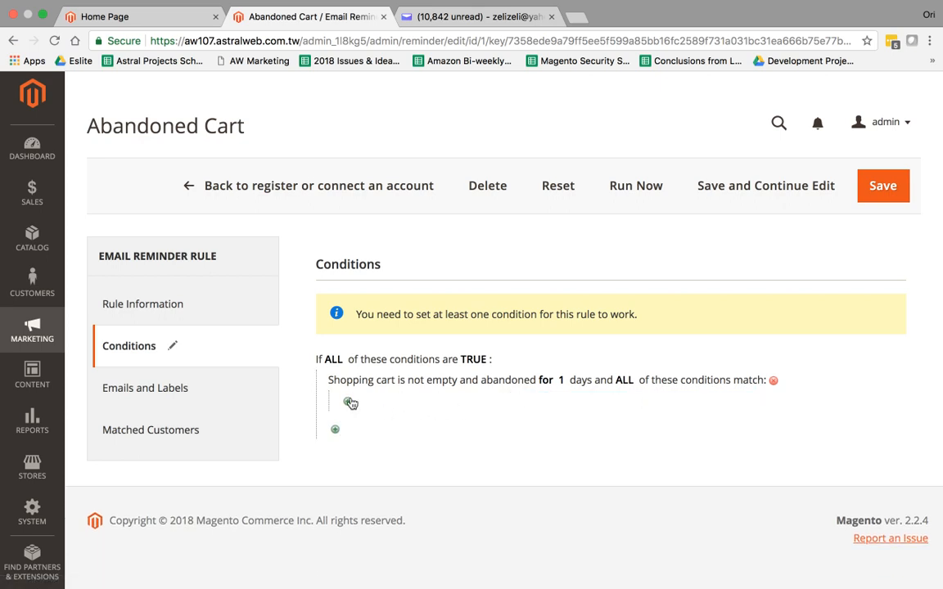
- Add an Items Subselection condition under the Shopping Cart condition and check which sub-conditions it offers
click(347, 401)
click(388, 402)
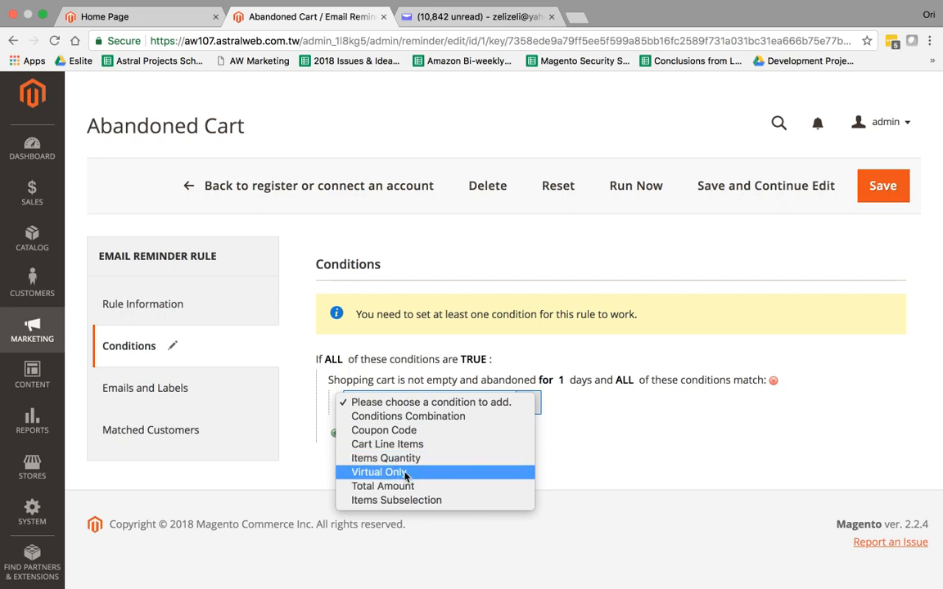
click(447, 500)
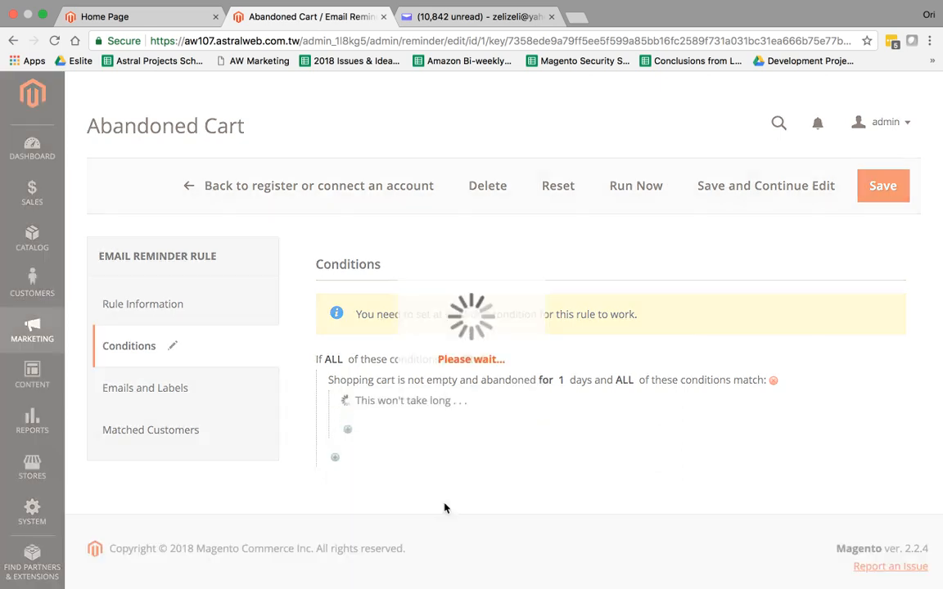
click(360, 422)
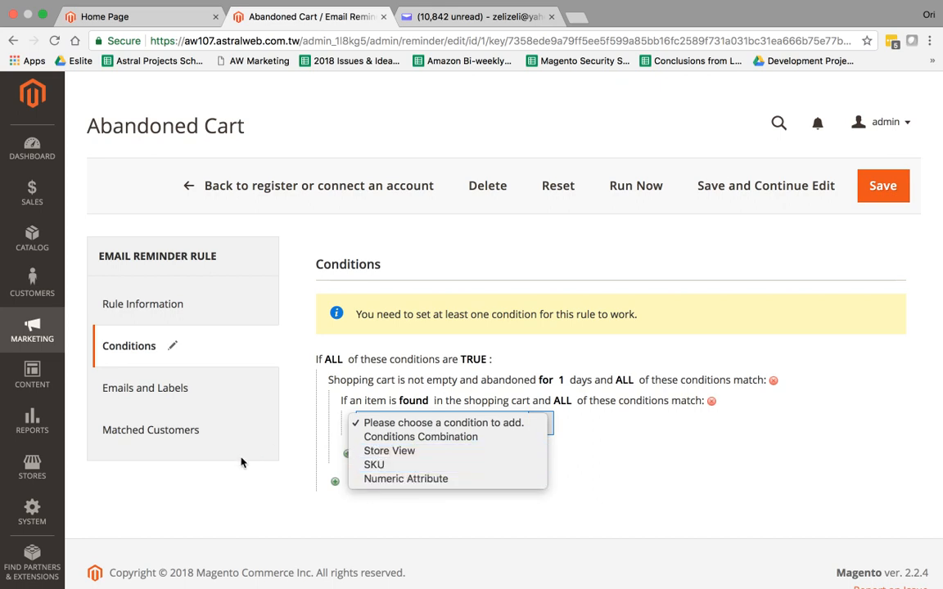
click(148, 484)
- Look through the System and Stores sections to see where product attributes are managed, and return to the rule's conditions
click(32, 514)
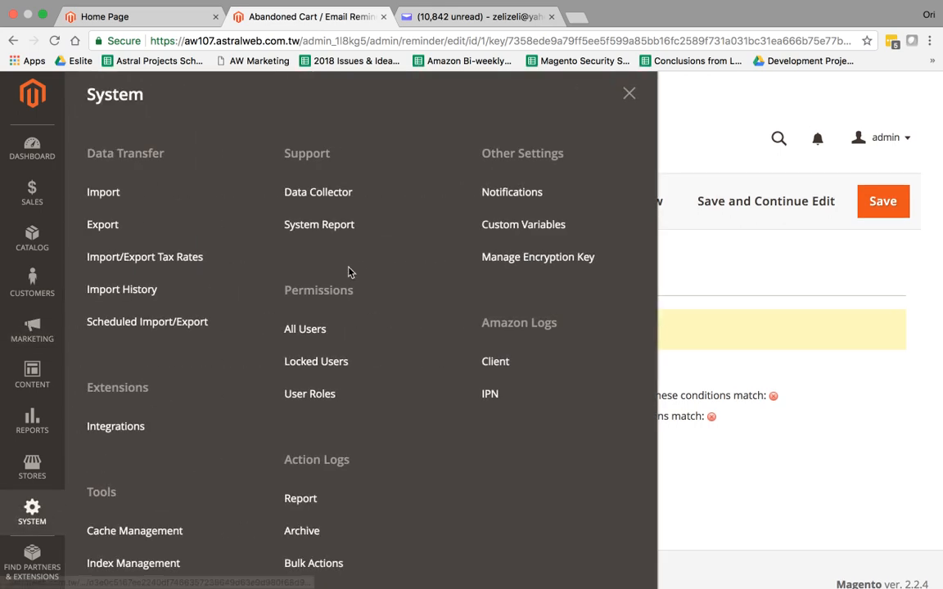
click(32, 468)
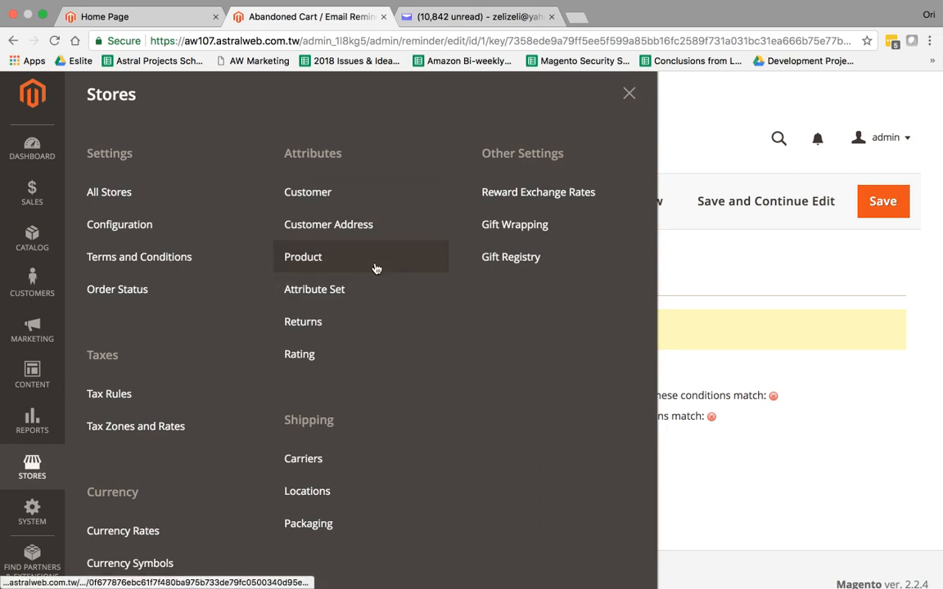
click(735, 364)
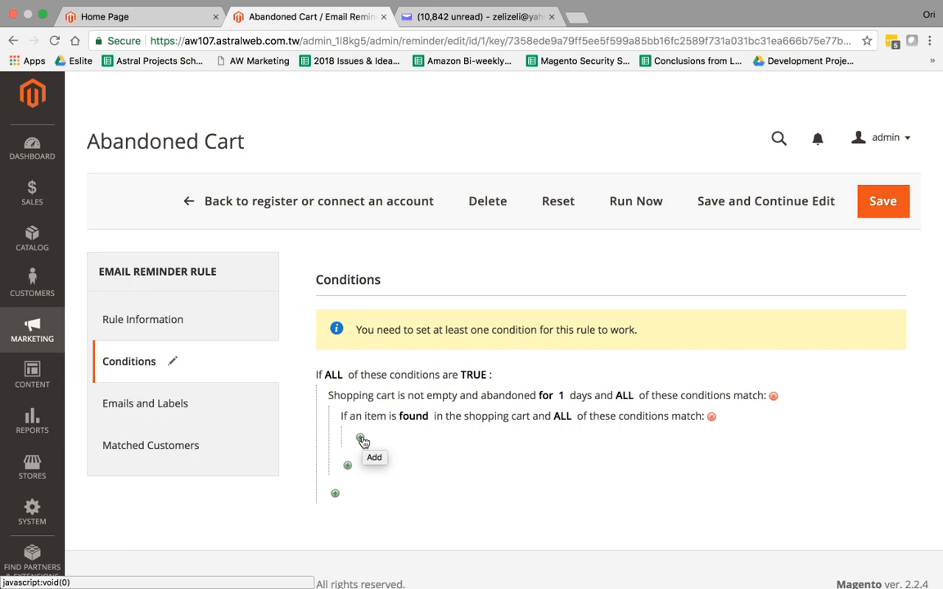
- Check the sub-conditions offered under the Items Subselection condition, and remove that condition from the Shopping Cart condition
click(361, 440)
click(362, 442)
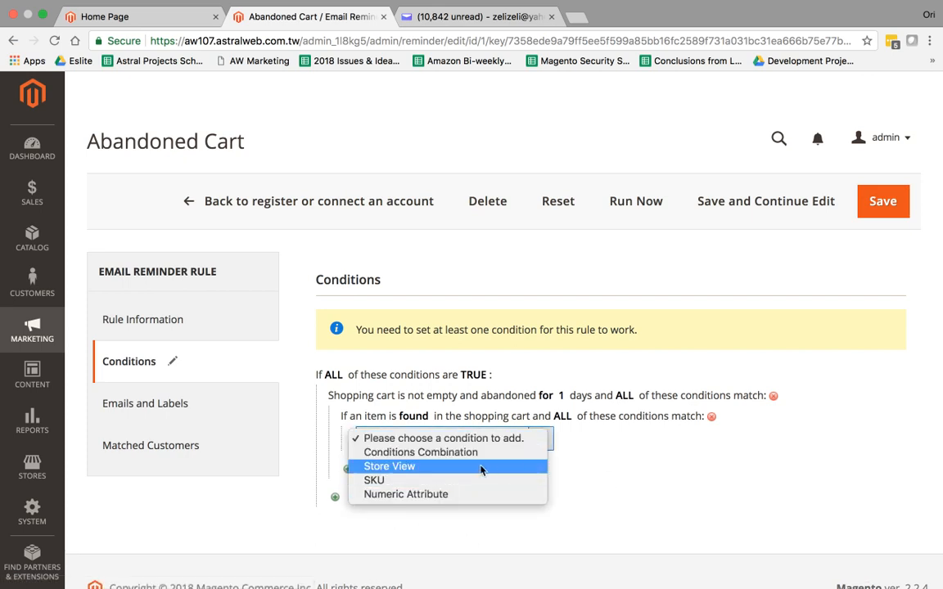
click(630, 466)
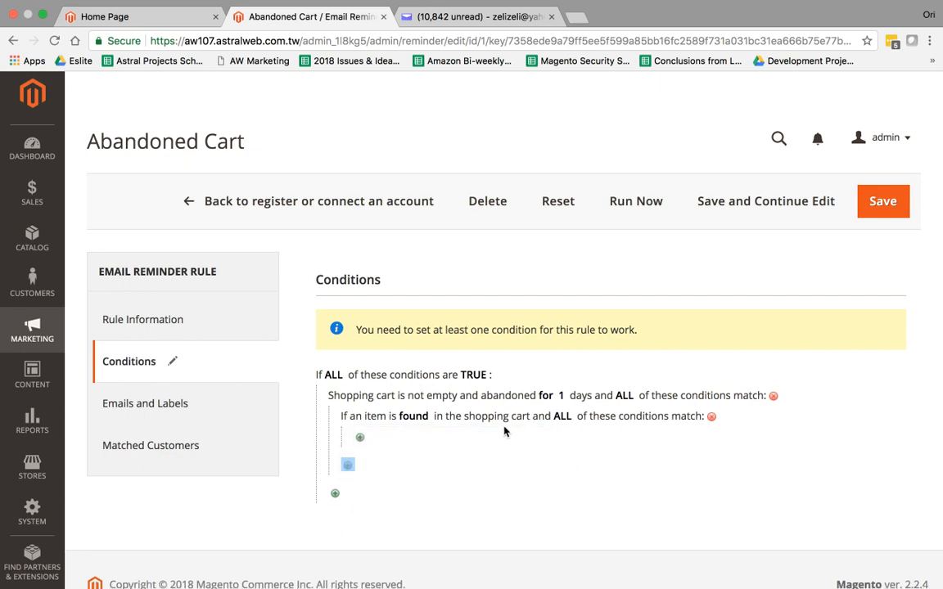
click(711, 416)
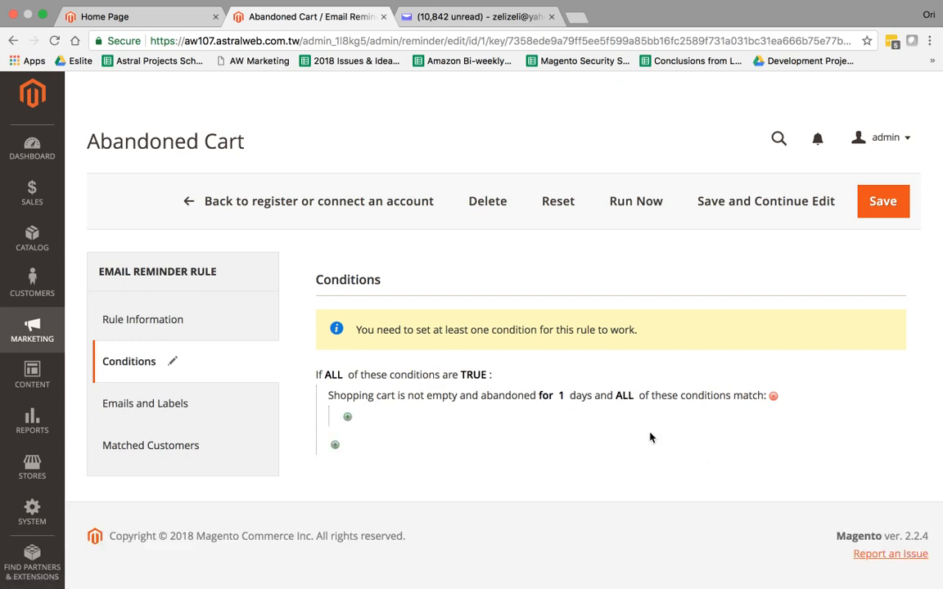
- Review the rule's email template assignments per store view and the template choices offered for the Default Store View
click(188, 399)
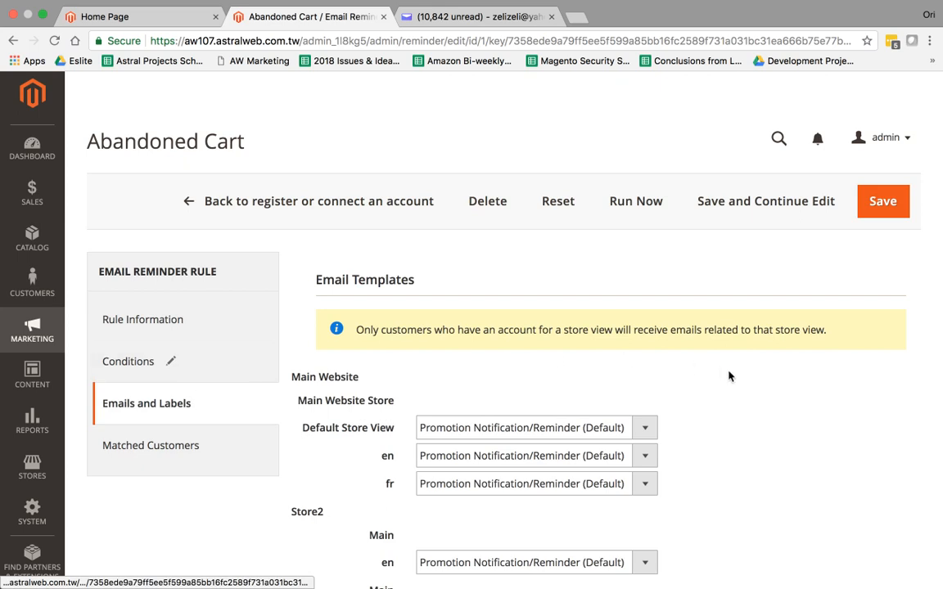
scroll(730, 376, down, 3)
click(607, 341)
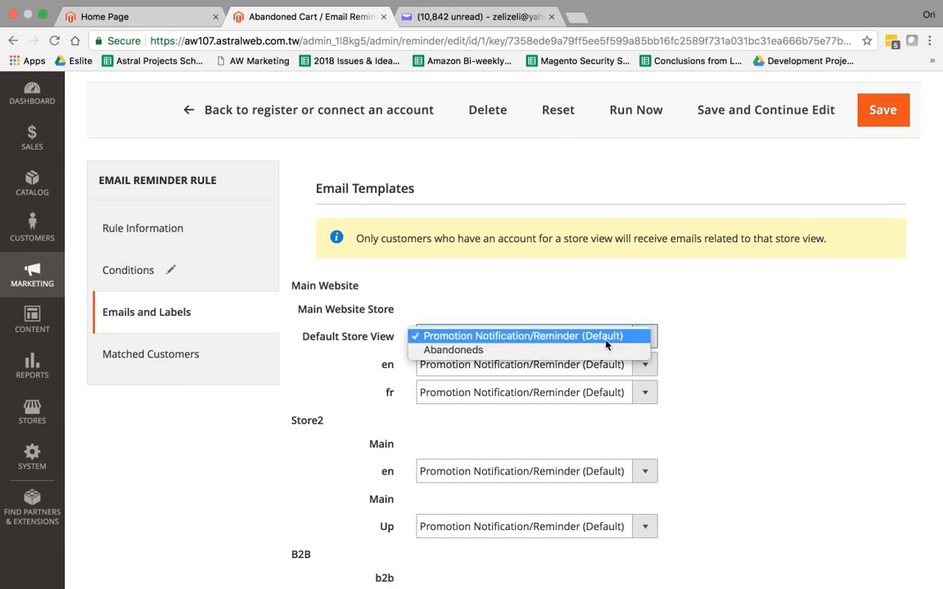
click(602, 340)
click(612, 342)
click(659, 331)
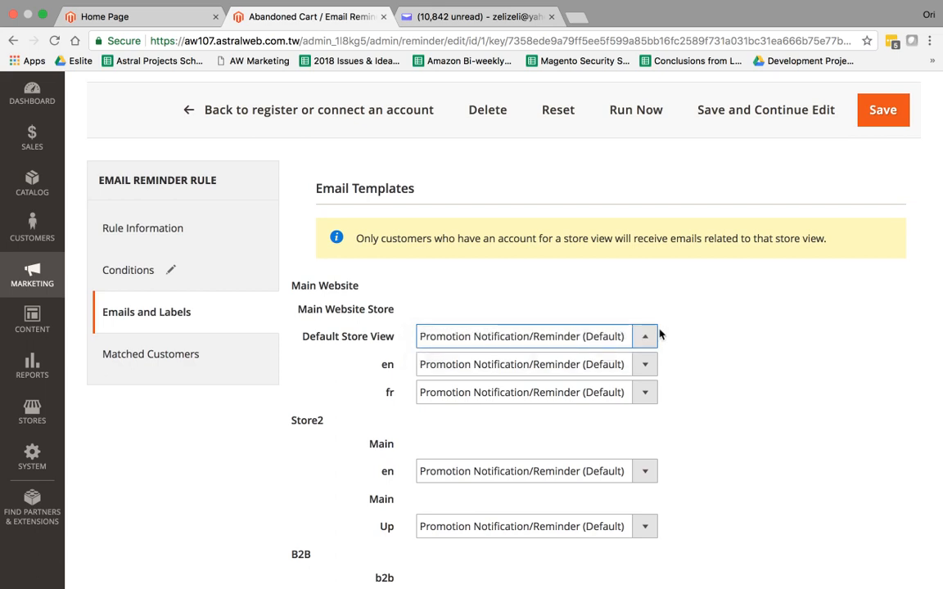
scroll(582, 361, down, 3)
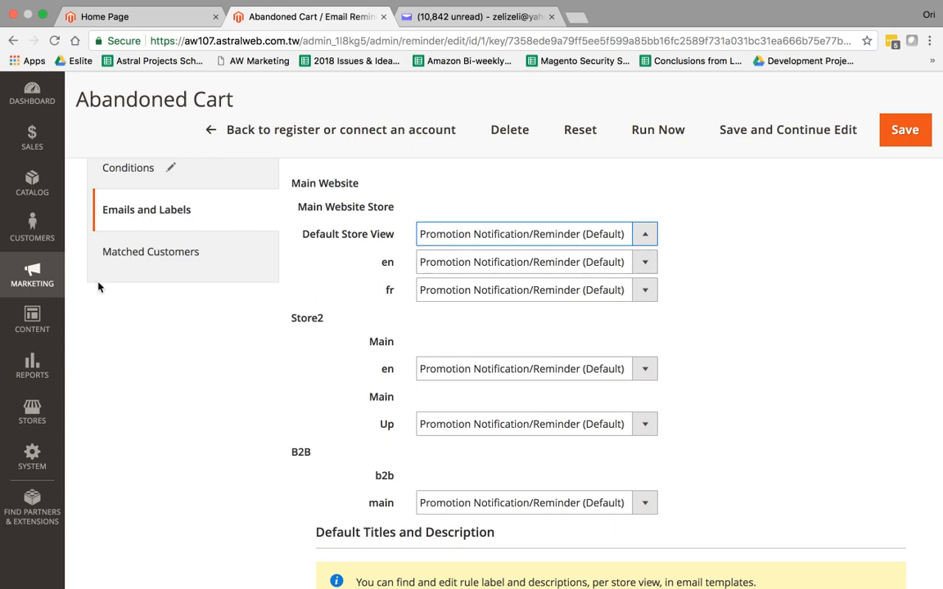
- Open the Email Templates list in a separate browser tab and start a new template
click(45, 281)
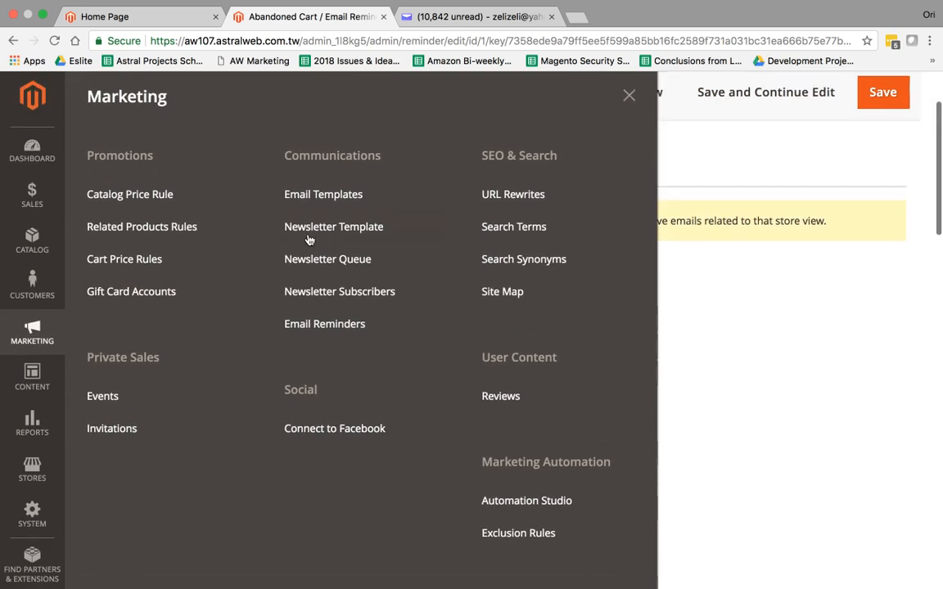
super+click(348, 200)
click(480, 18)
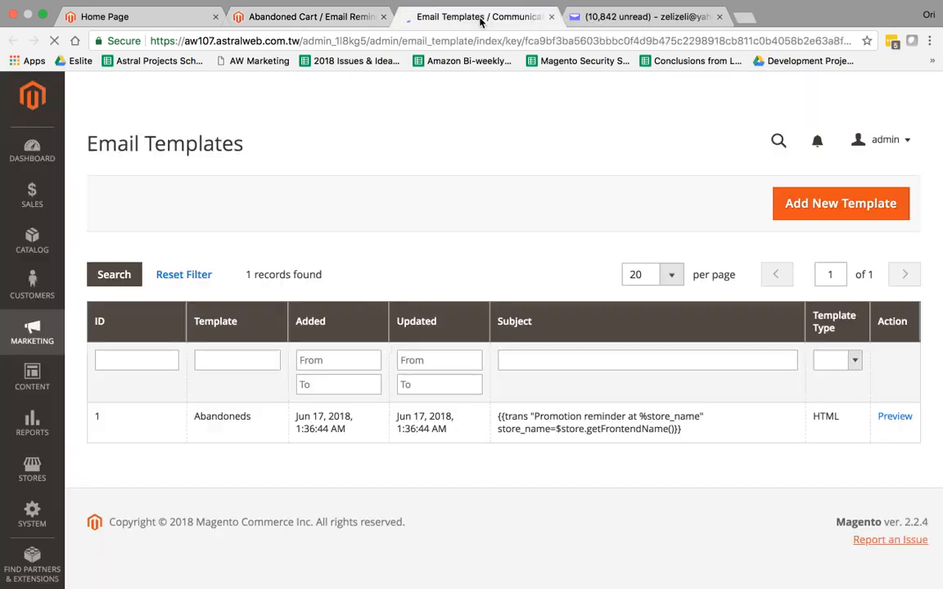
click(836, 219)
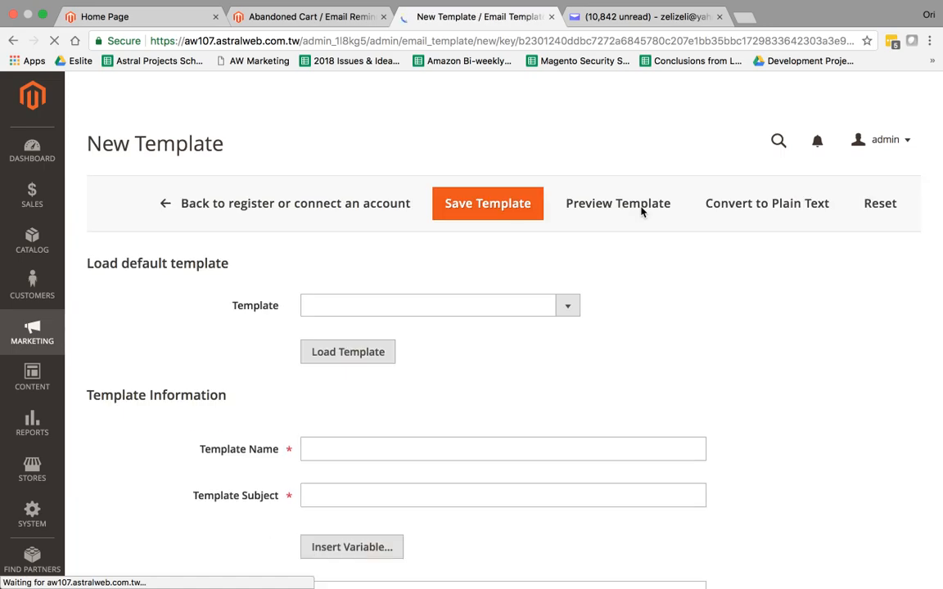
- Load the default Promotion Notification/Reminder template from the Magento_Reminder group into the new email template
click(529, 310)
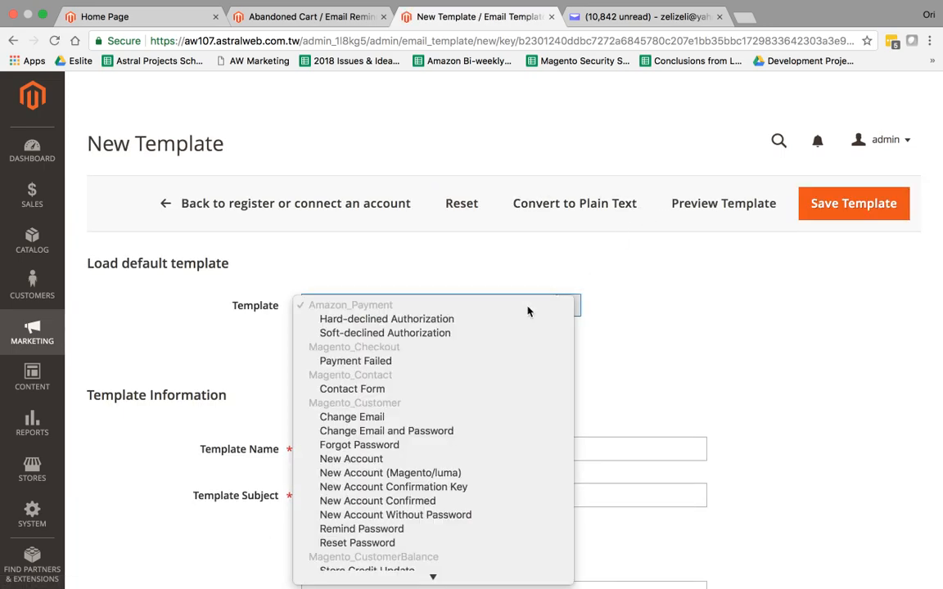
click(623, 316)
click(571, 308)
scroll(517, 371, down, 10)
scroll(517, 370, down, 10)
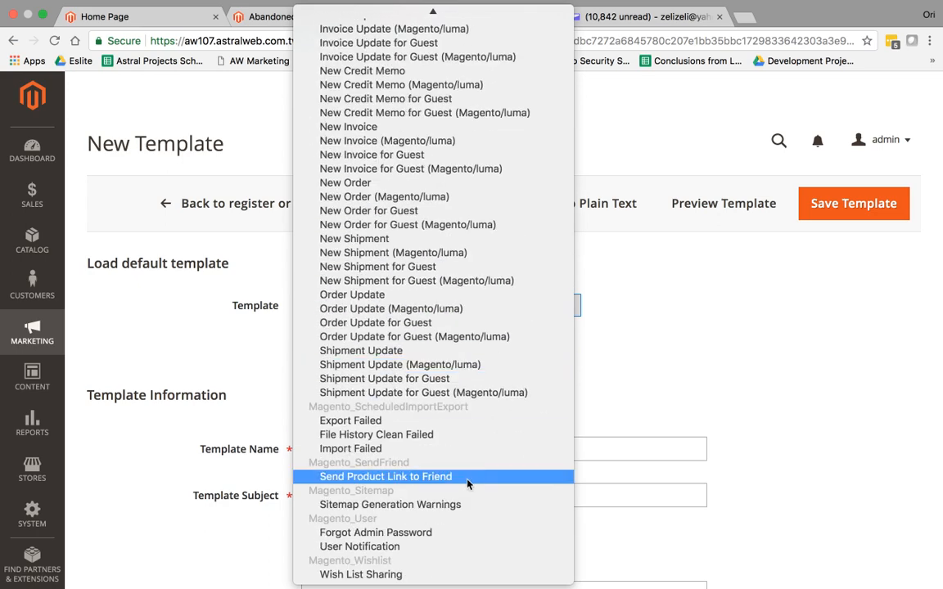
scroll(429, 524, up, 10)
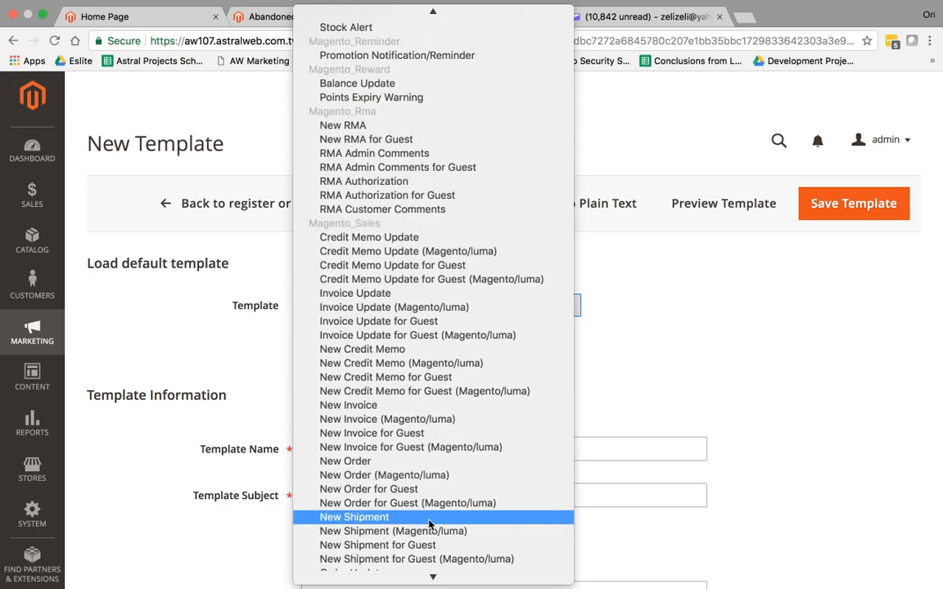
scroll(429, 442, up, 6)
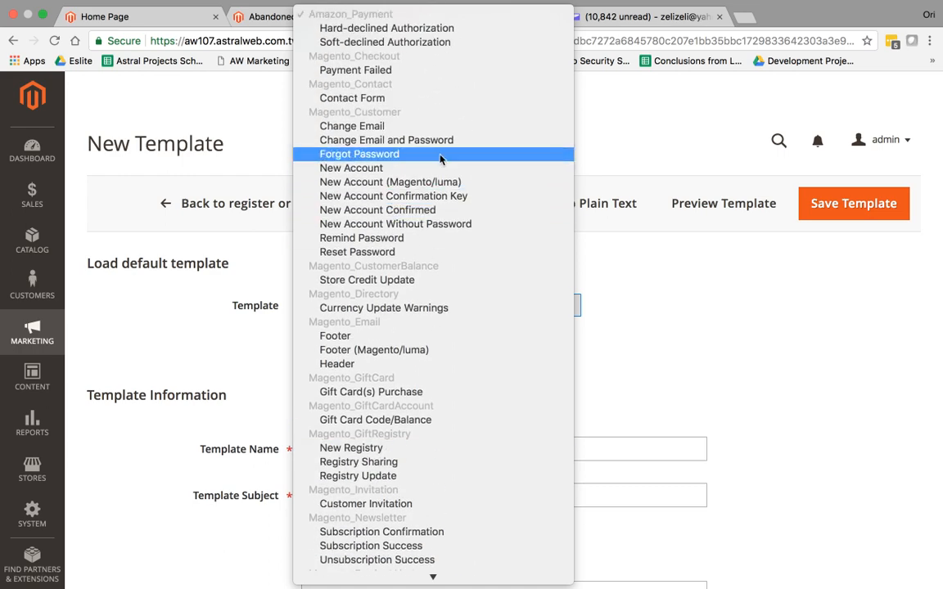
scroll(439, 181, down, 5)
scroll(440, 181, down, 15)
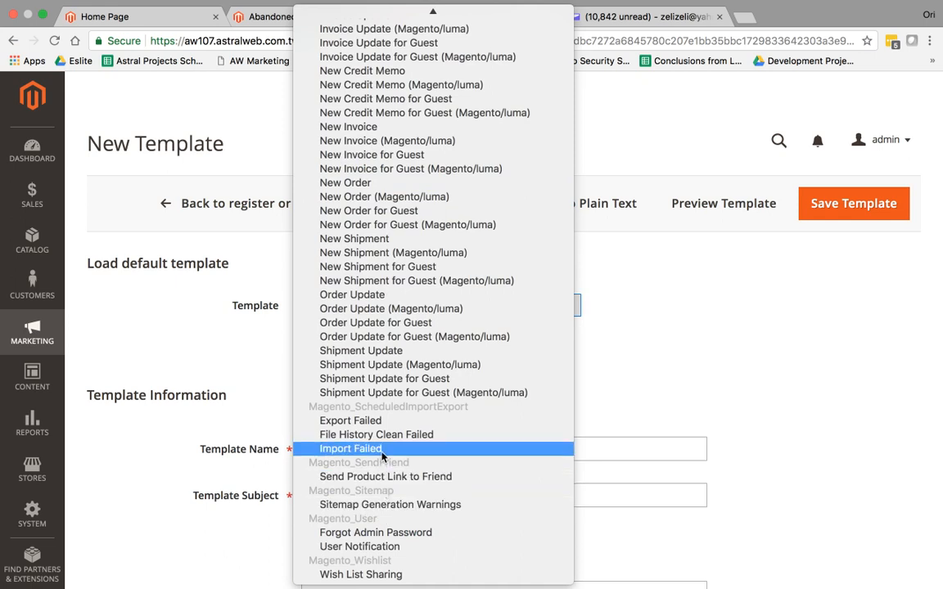
scroll(387, 421, up, 3)
scroll(387, 426, up, 10)
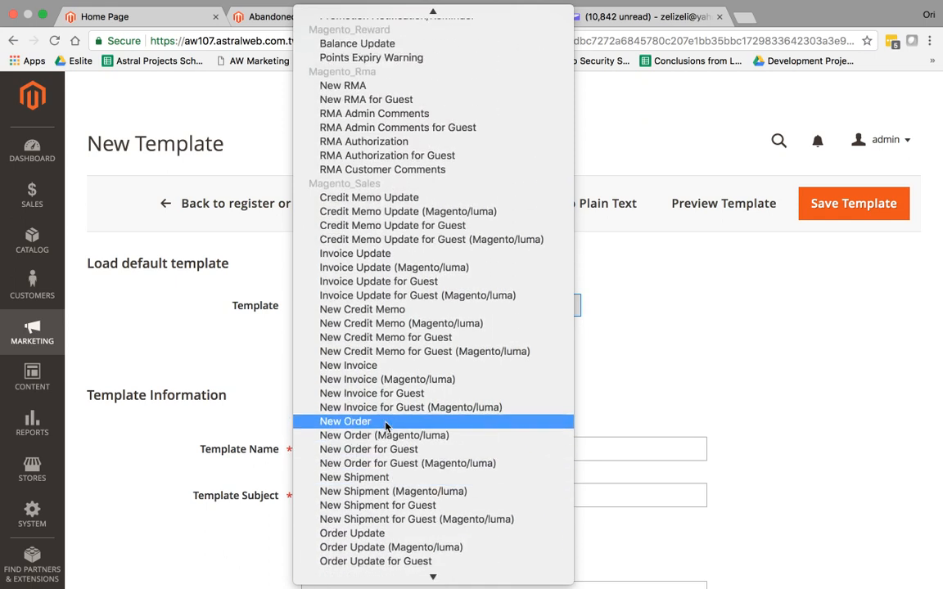
scroll(393, 343, up, 2)
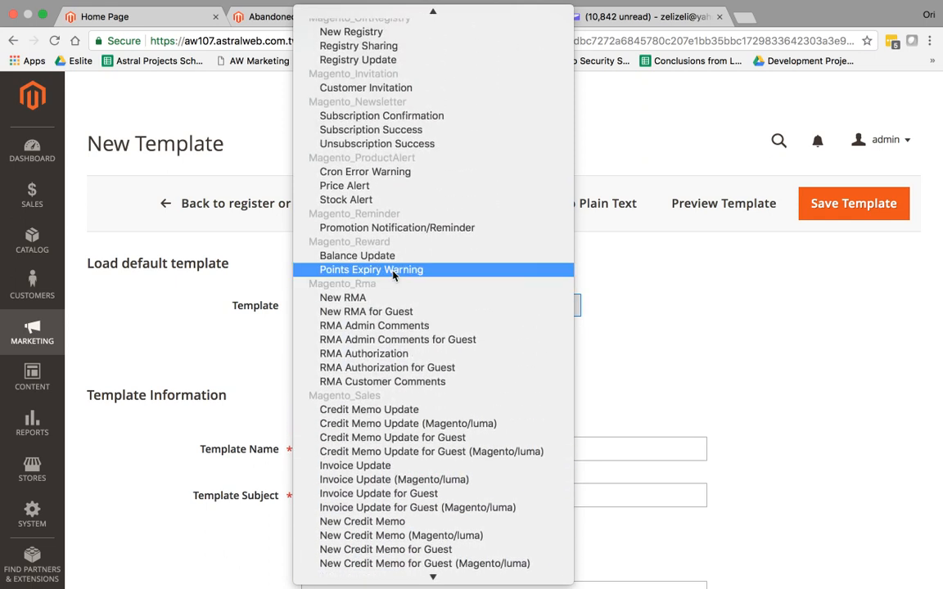
click(407, 229)
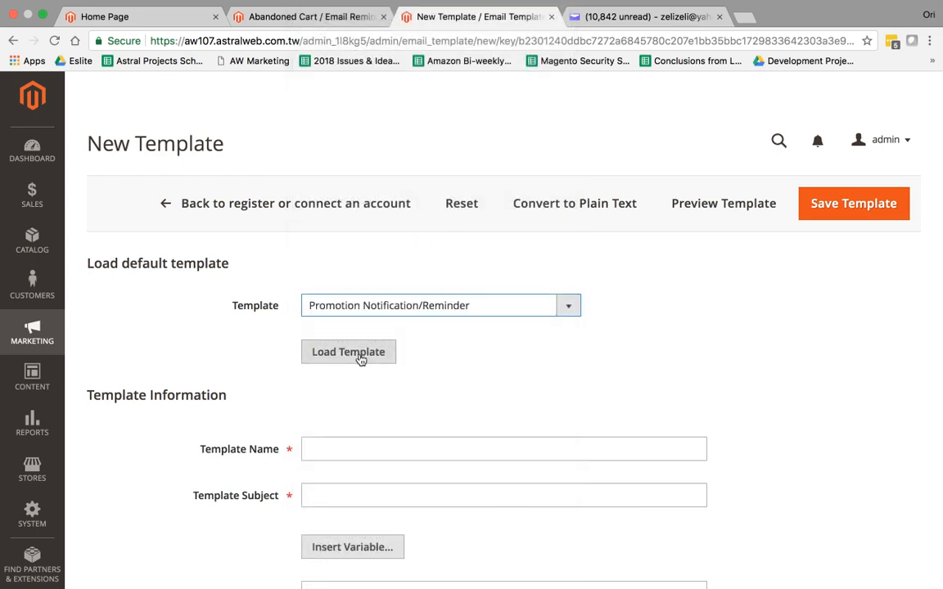
click(361, 357)
- Name the new email template "Abandoned General"
scroll(596, 398, down, 5)
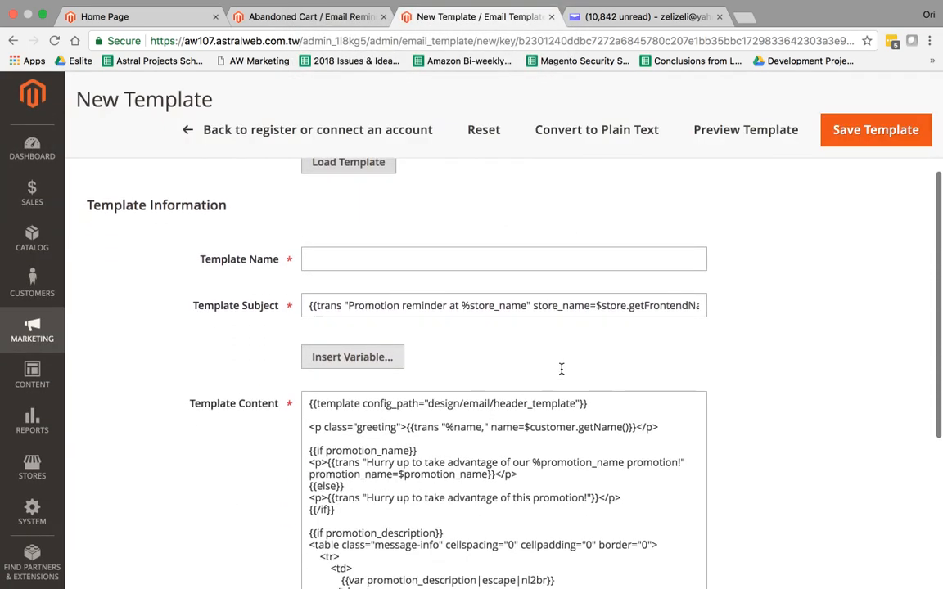
click(435, 251)
text(Abdn)
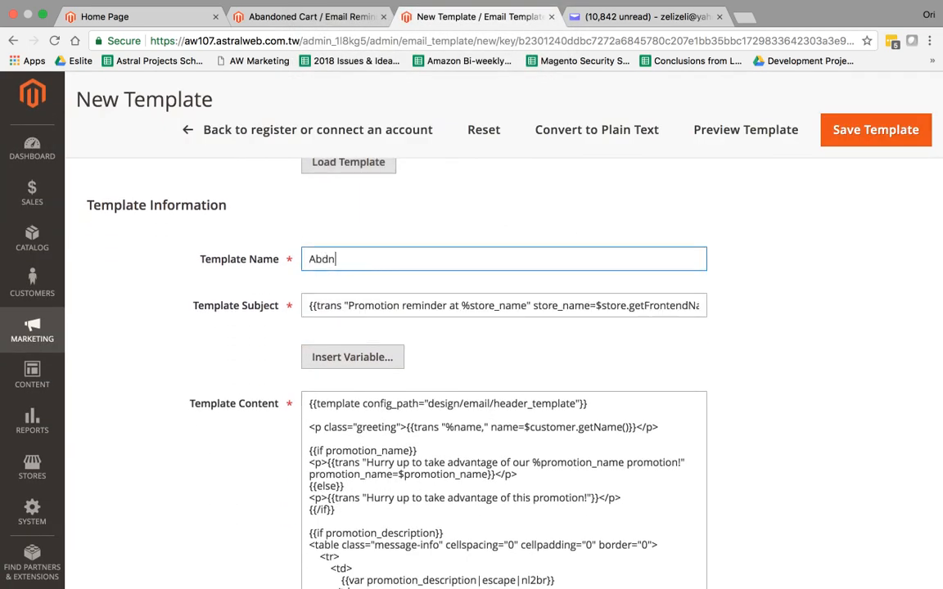
key(BackSpace)
text(andoned General)
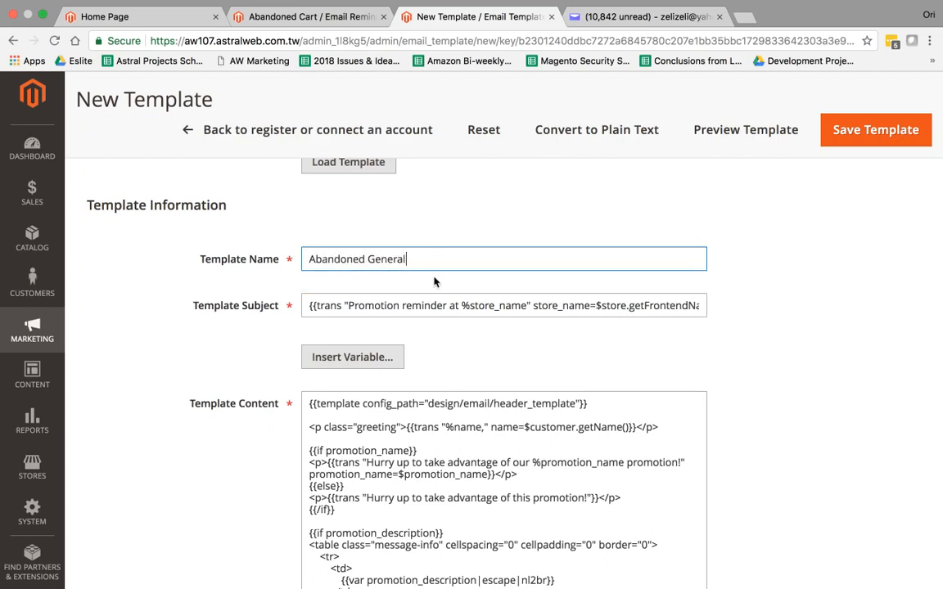
- Examine the template's subject line, the variables available for insertion, and the promotion text in the template content
drag(366, 305, 726, 311)
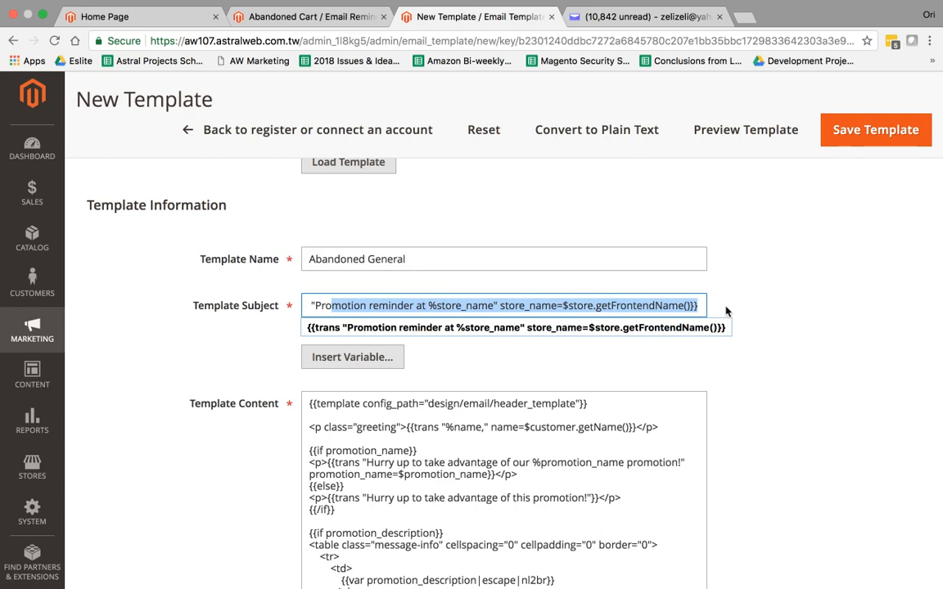
click(726, 311)
drag(534, 309, 631, 311)
click(632, 311)
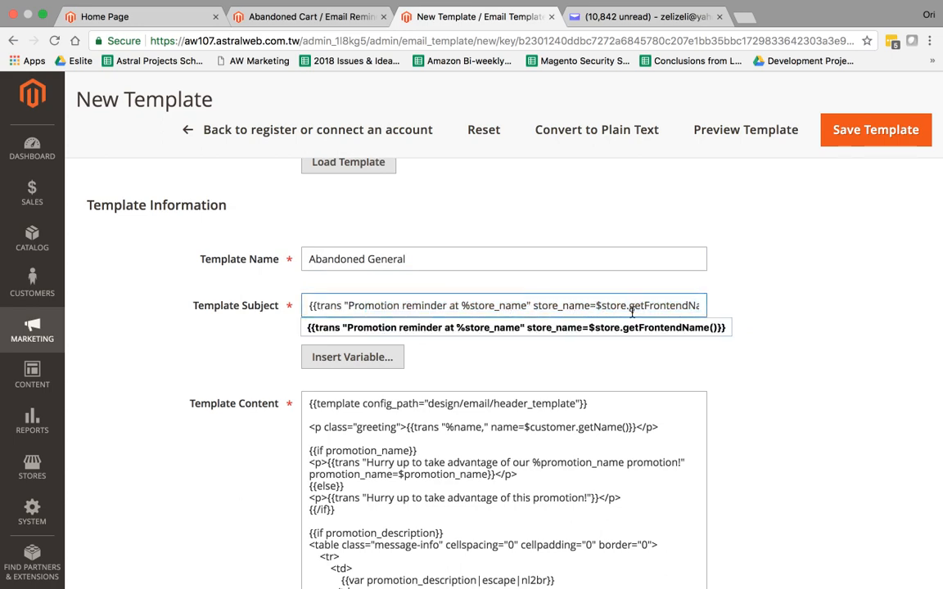
click(369, 357)
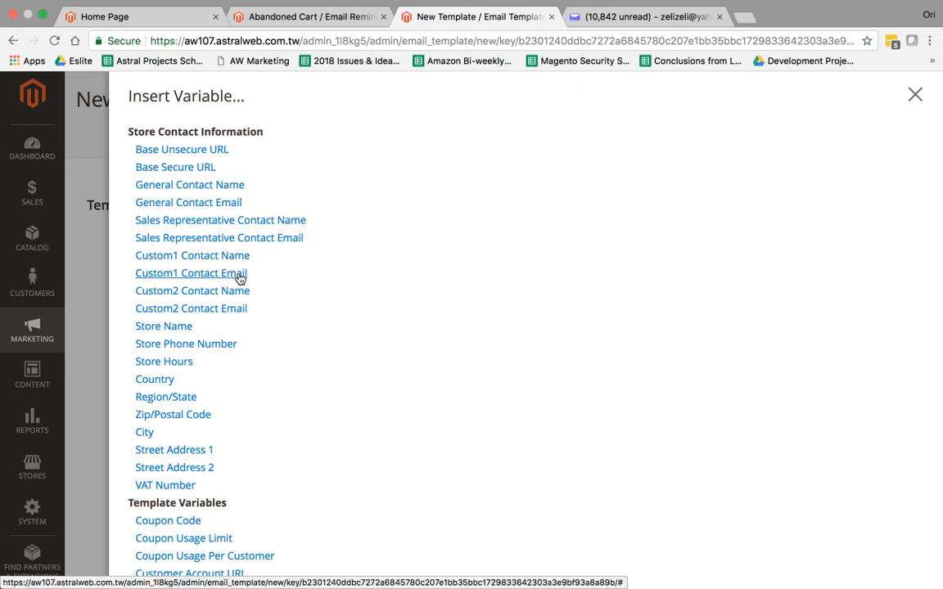
click(916, 97)
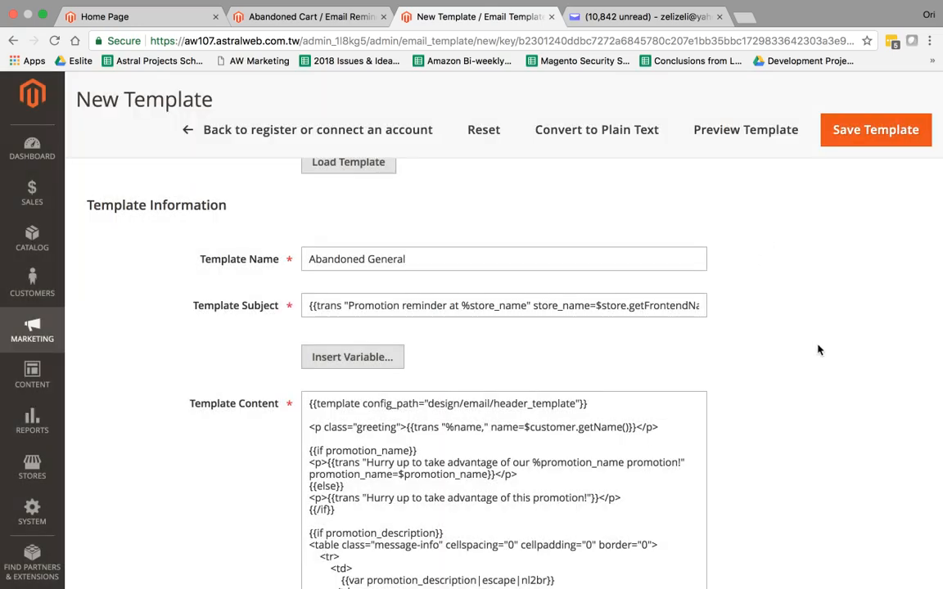
scroll(783, 354, down, 4)
click(420, 324)
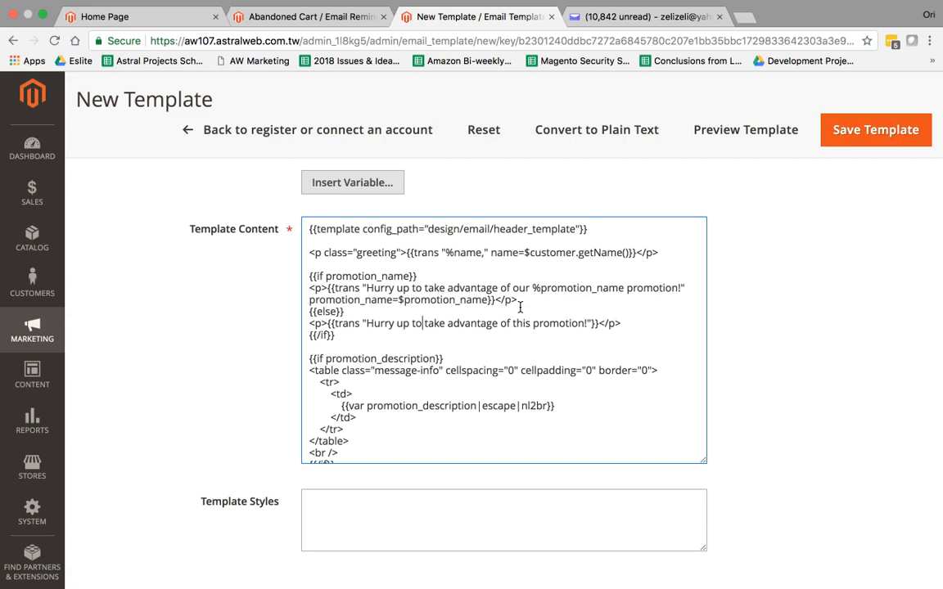
- Switch to Yahoo Mail and review the received reminder email's greeting, promotion sentence and coupon instructions
click(633, 18)
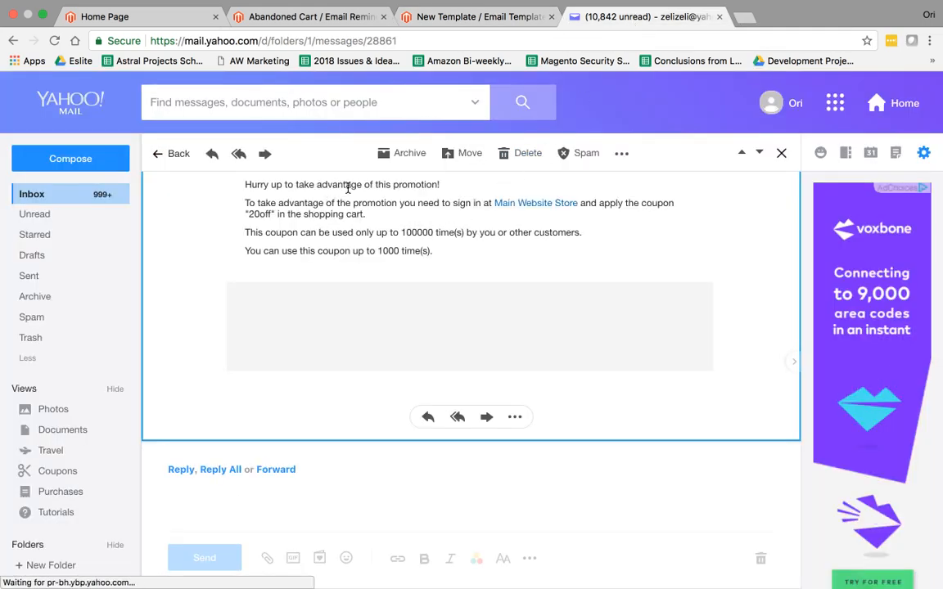
drag(273, 185, 400, 206)
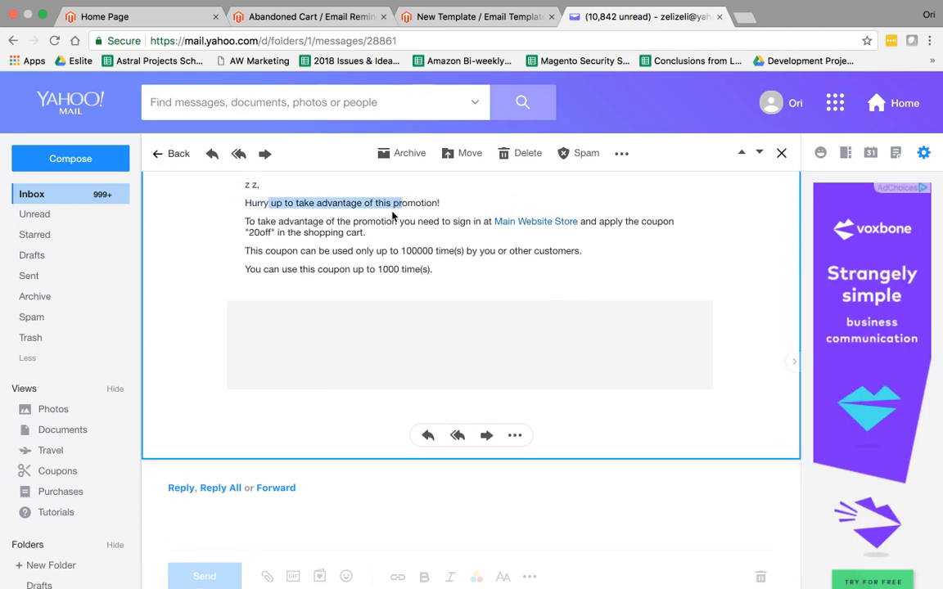
click(390, 215)
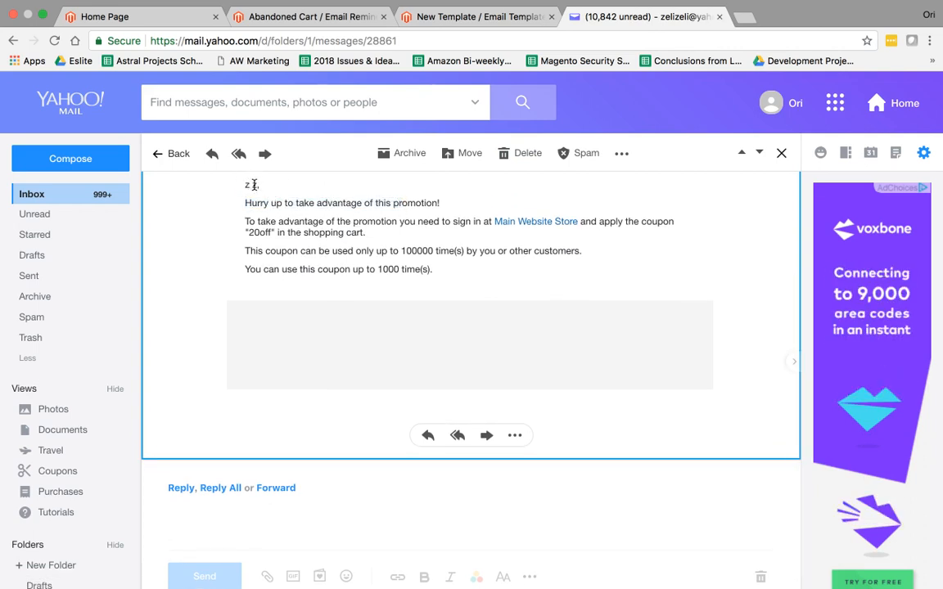
drag(260, 201, 425, 202)
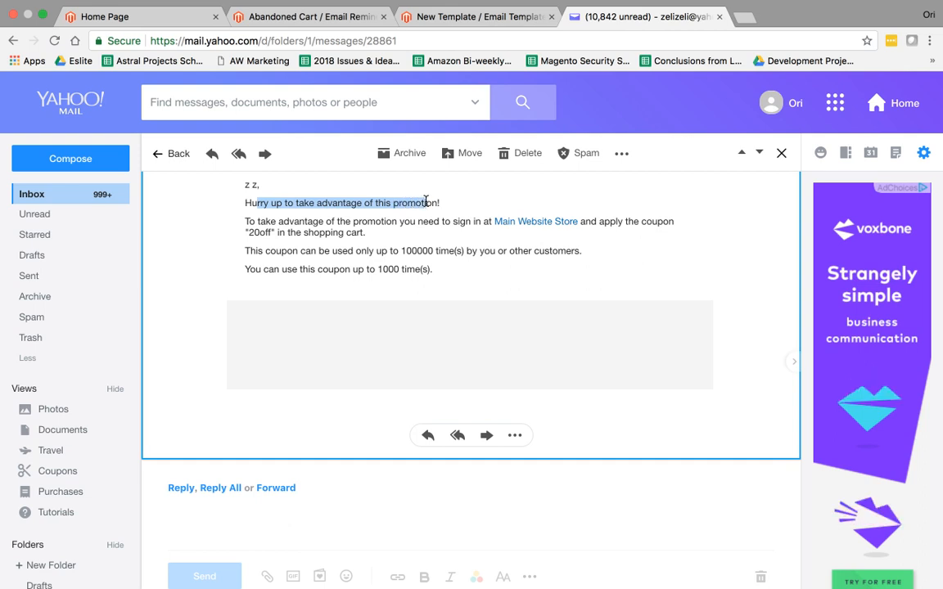
click(261, 202)
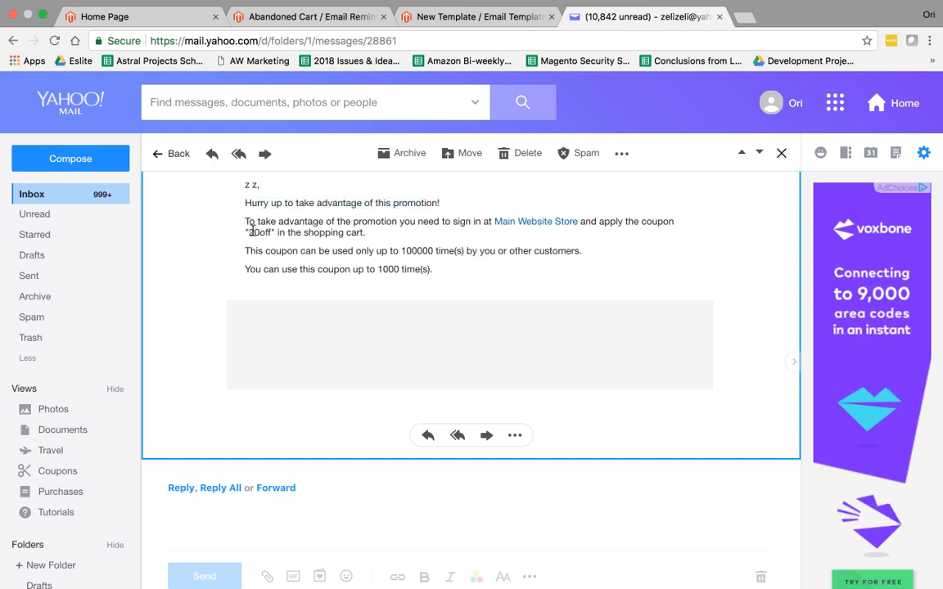
drag(248, 233, 357, 233)
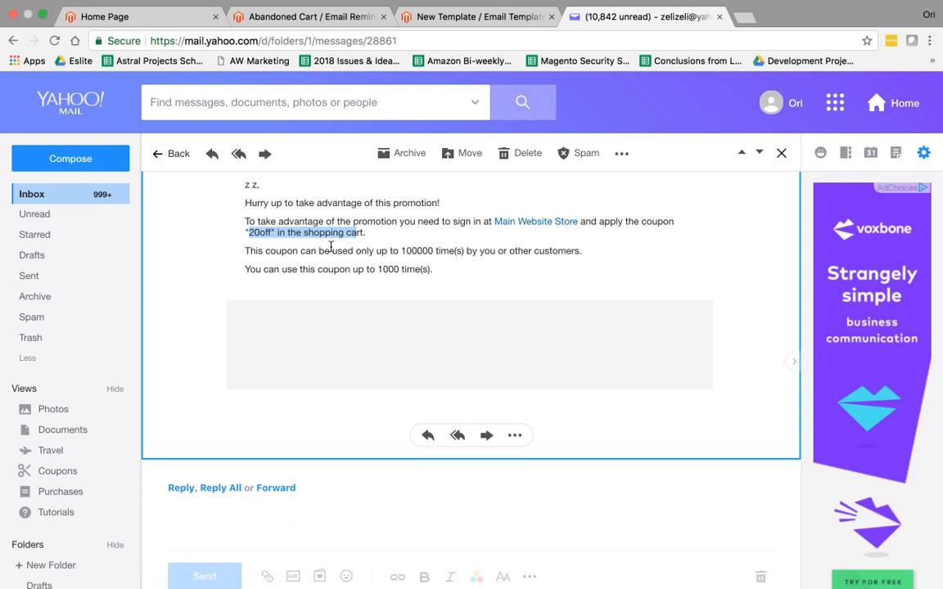
- Review the coupon usage limits stated in the received reminder email
drag(300, 250, 482, 248)
click(482, 248)
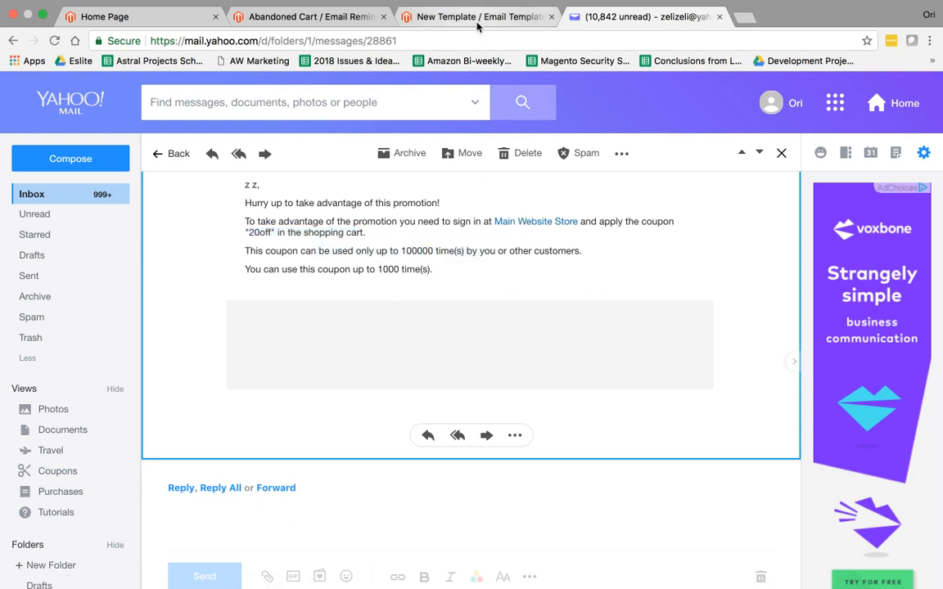
- Return to the Abandoned Cart reminder rule in Magento and set the Main Website Store's Default Store View email template to "Abandoneds"
click(478, 20)
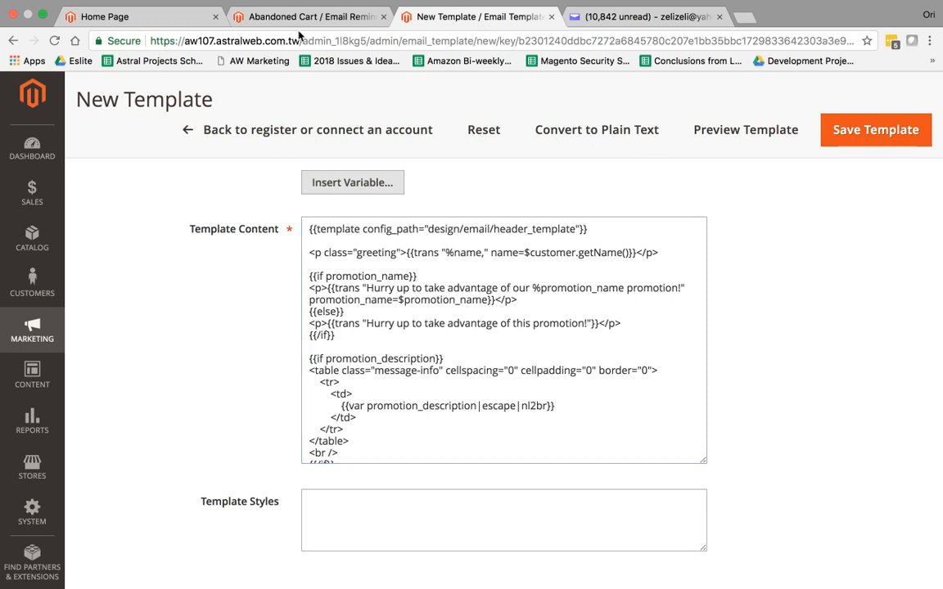
click(303, 16)
click(739, 375)
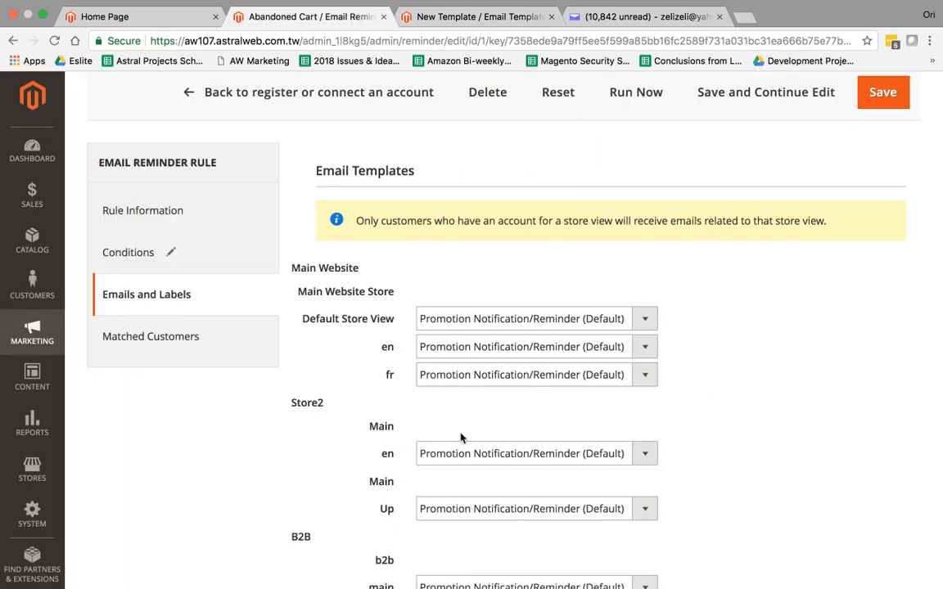
click(564, 317)
click(526, 331)
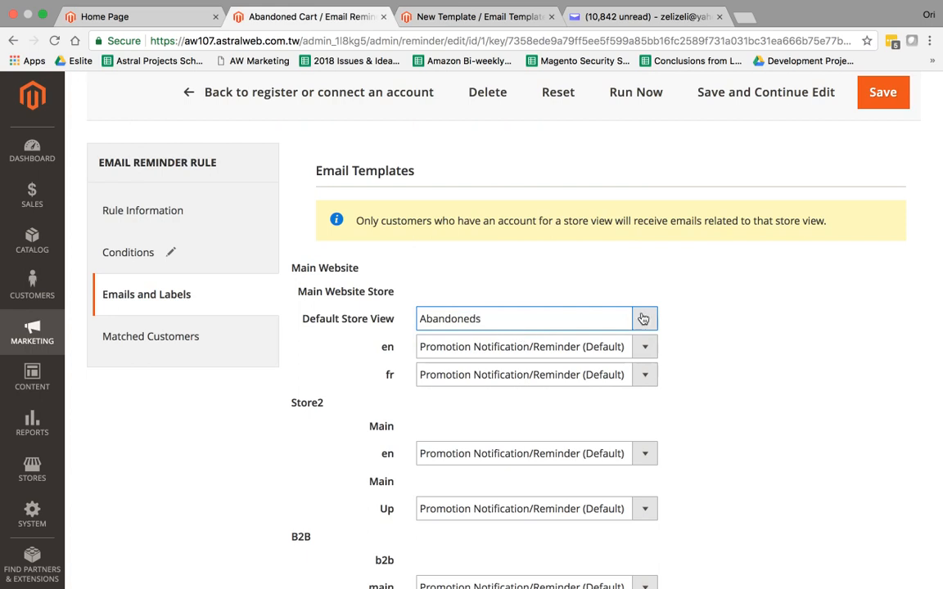
- Examine the reminder rule's matched customers with their coupon and sent-email details, and review the rule's abandoned cart conditions
click(211, 342)
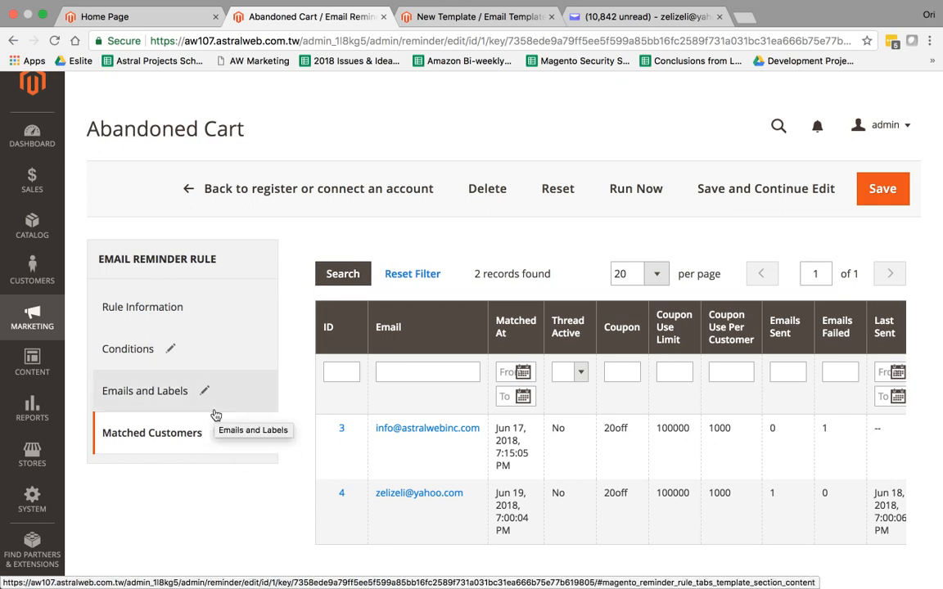
click(221, 350)
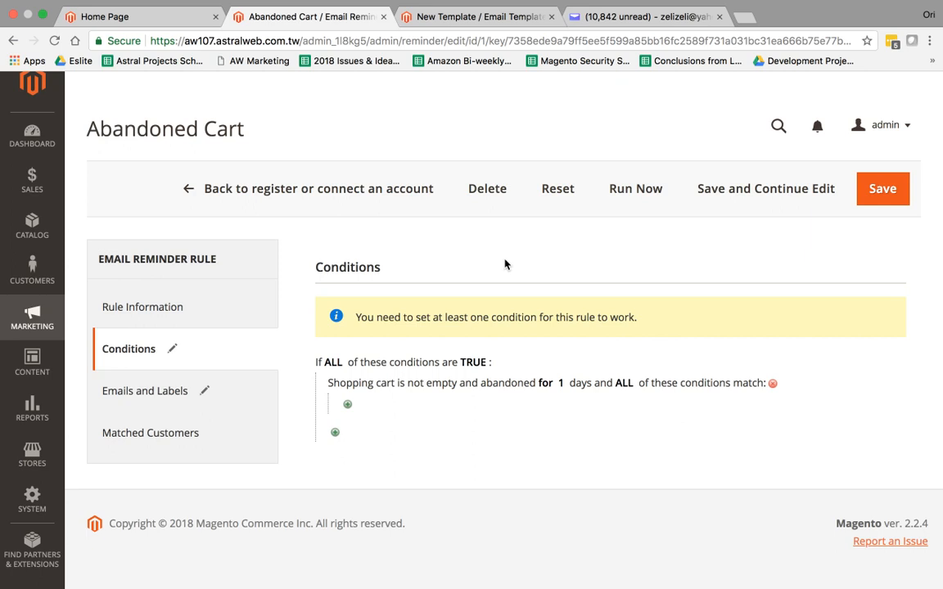
click(695, 9)
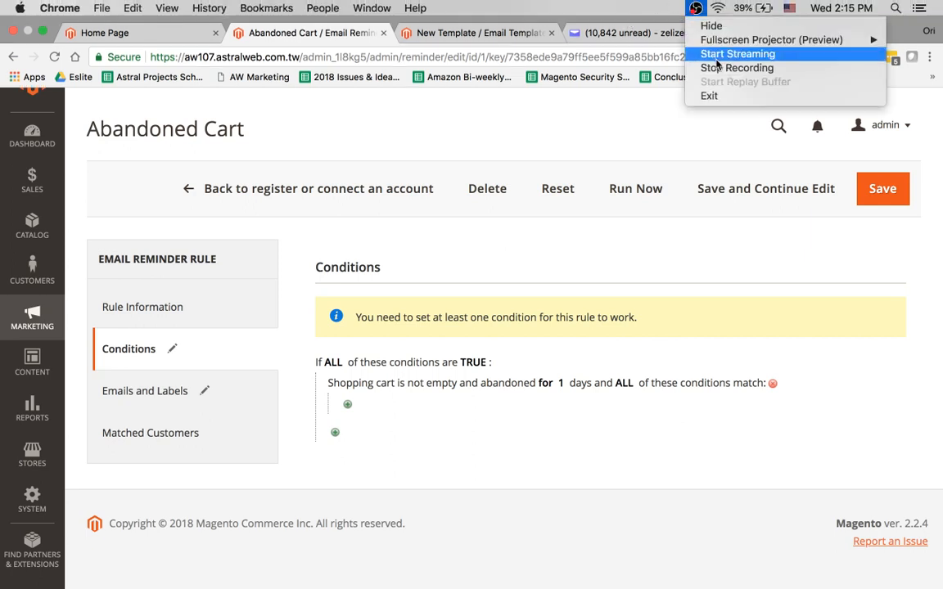